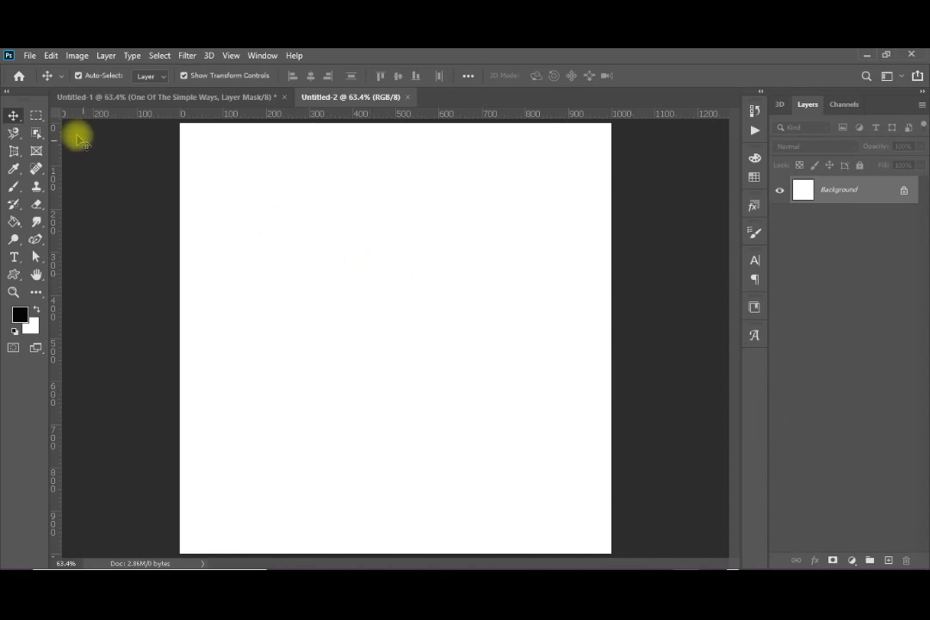
Place the IMAG3886 leather image as an embedded layer and stretch its sides to cover the full canvas width
left_click(30, 55)
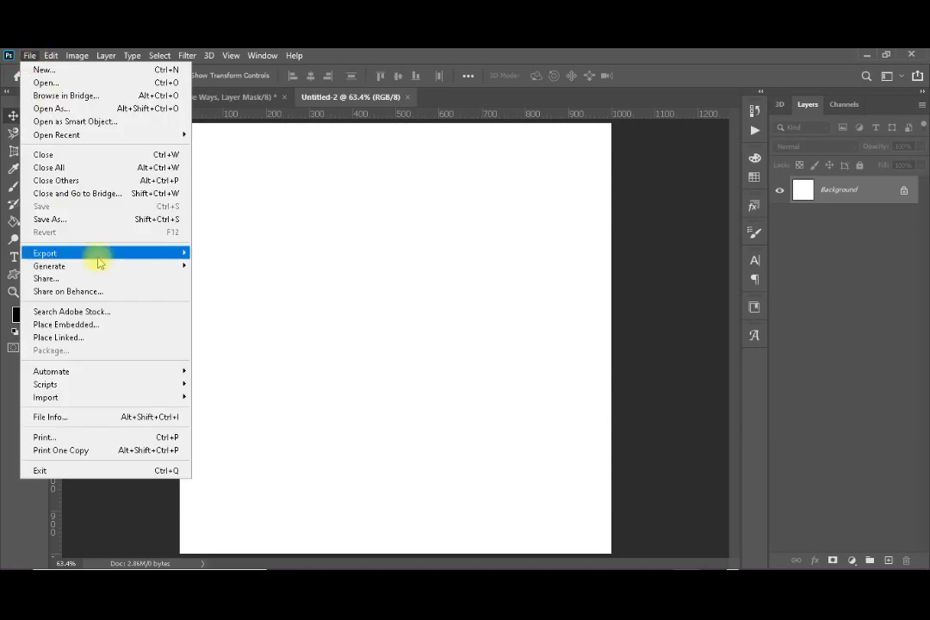
left_click(93, 325)
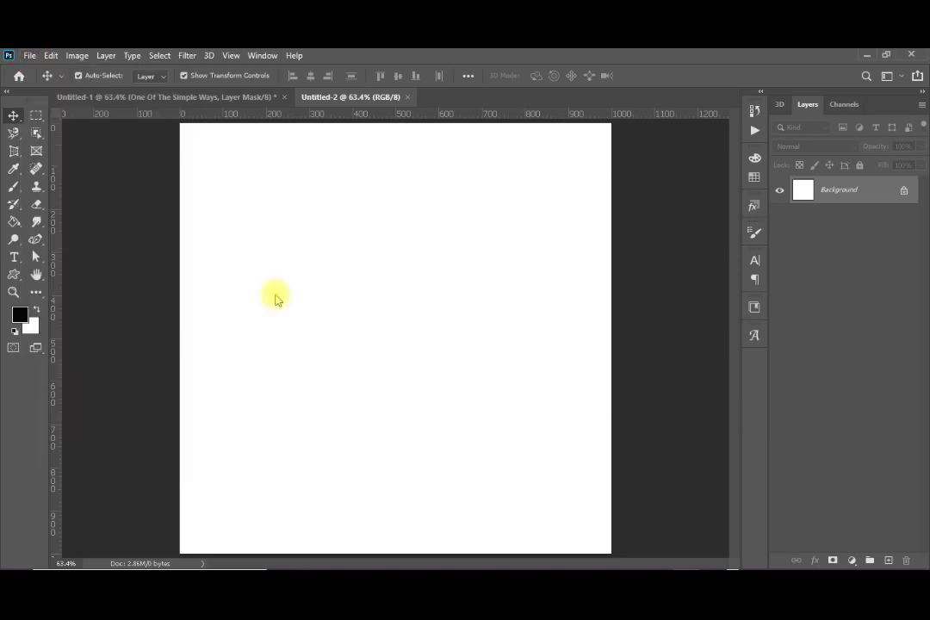
key("Return")
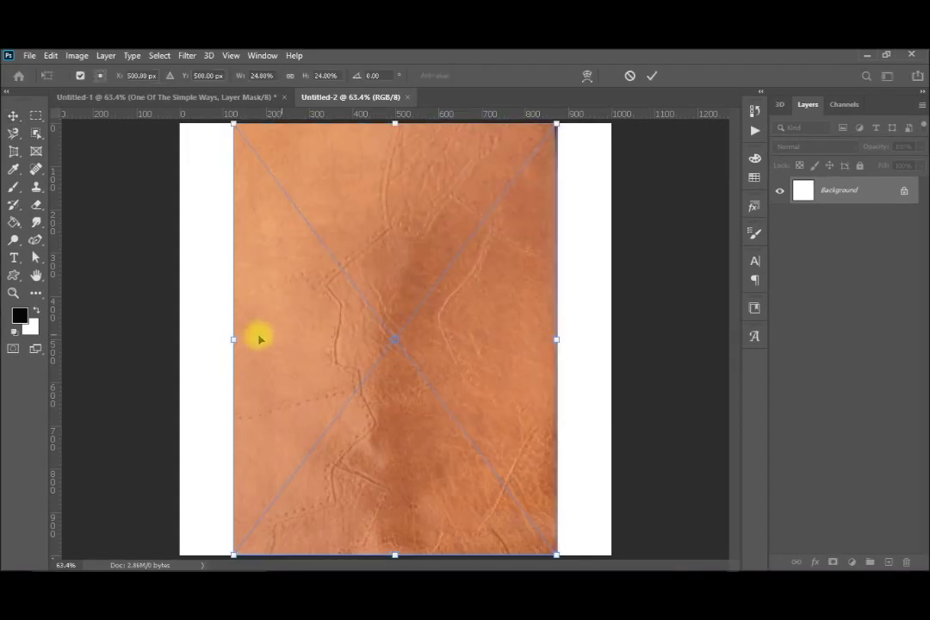
left_click_drag(237, 338, 179, 338)
left_click_drag(556, 340, 611, 340)
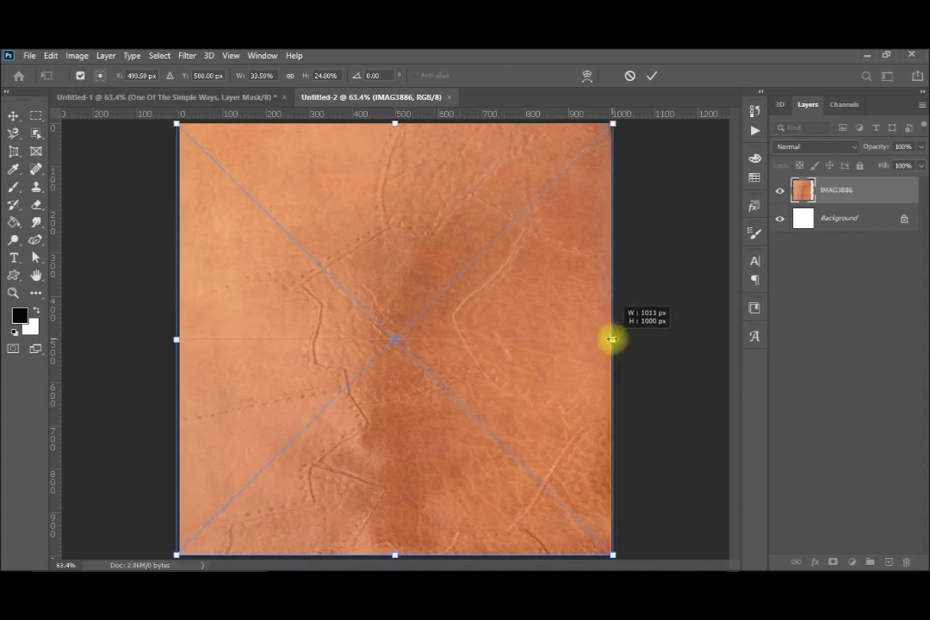
key("Return")
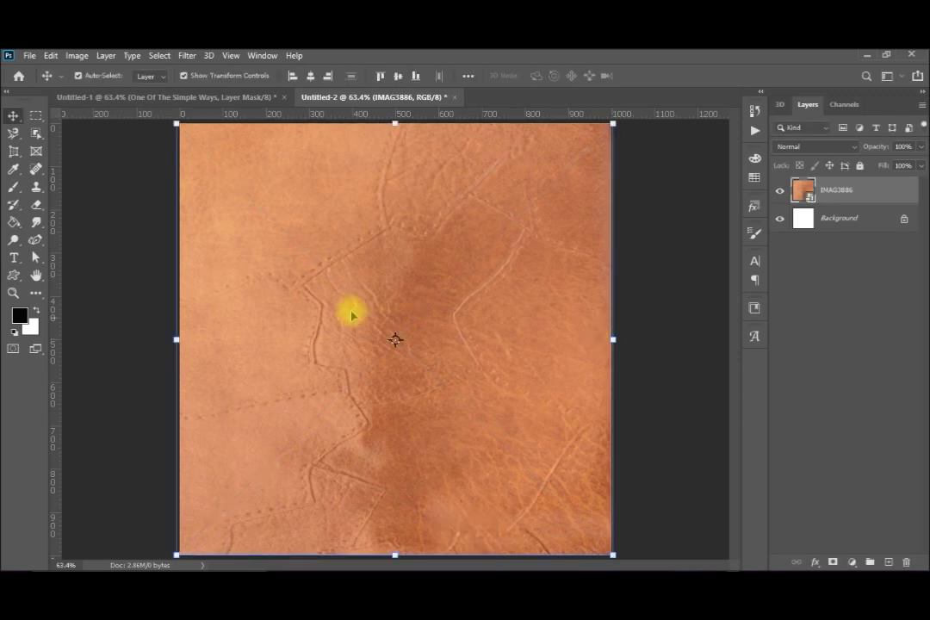
Add a black text layer reading "One Of The Simple Ways" on the leather image
left_click(15, 257)
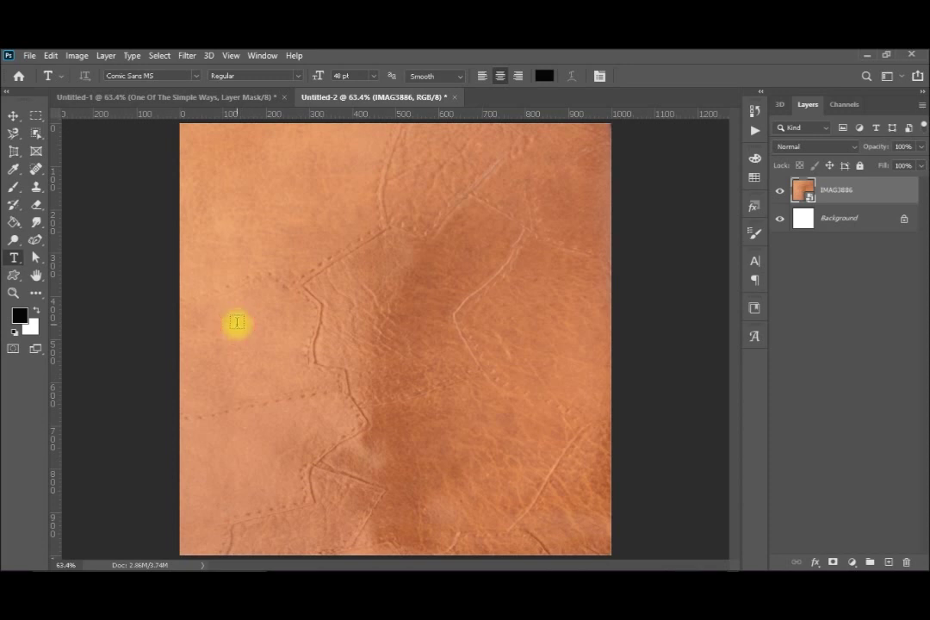
left_click(237, 322)
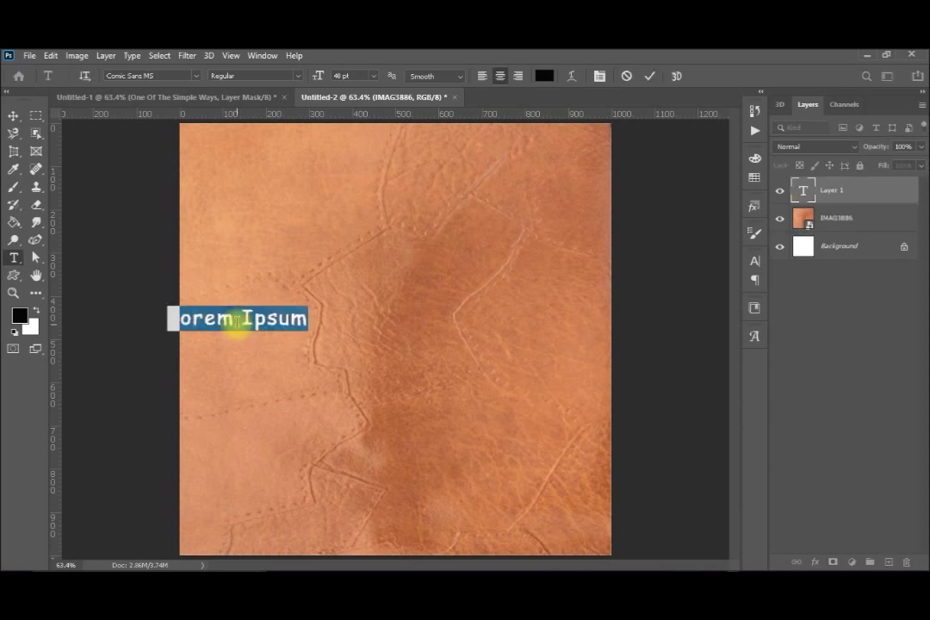
type("One O")
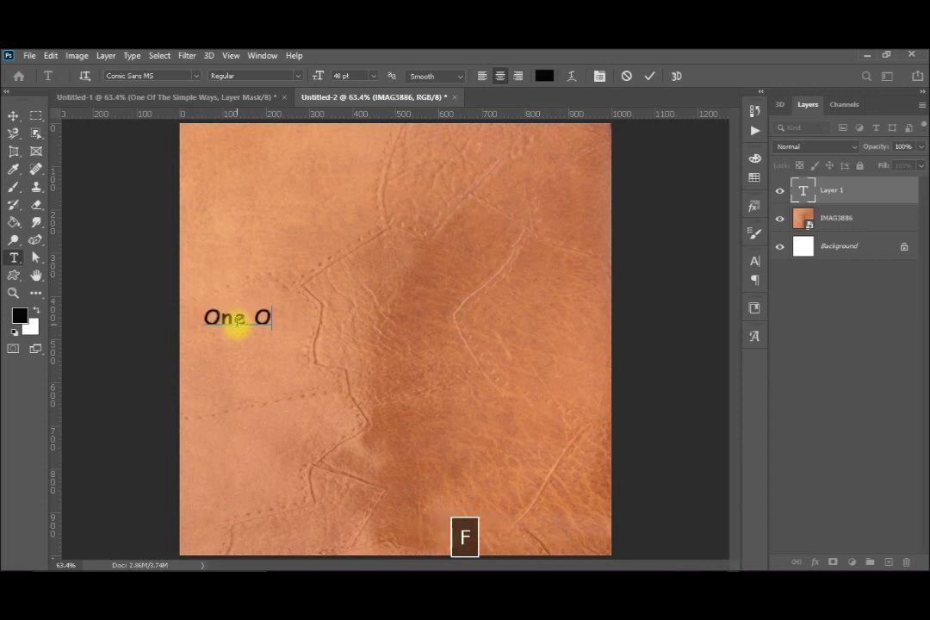
type("f The Si")
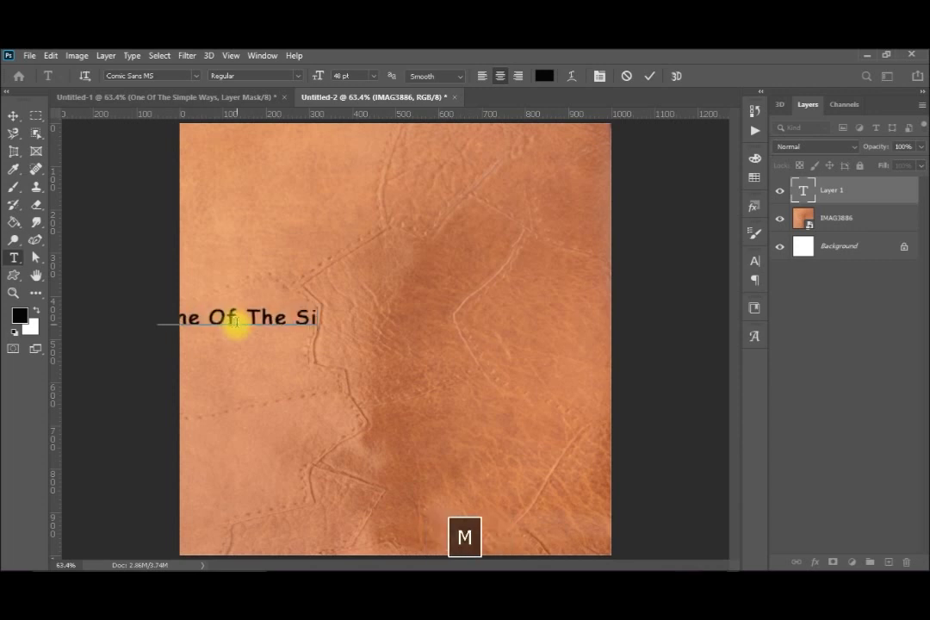
type("mple ")
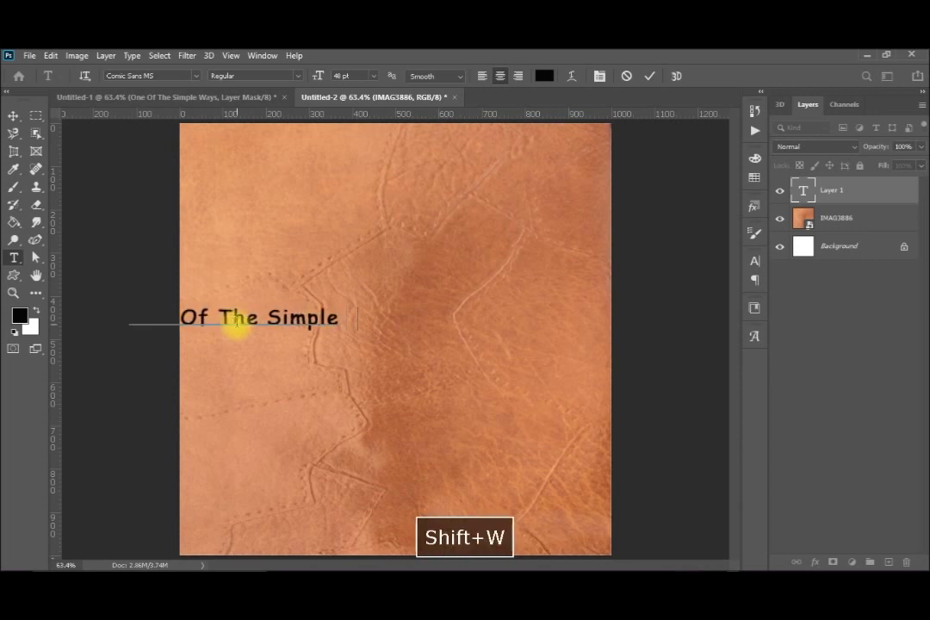
type("Ways")
key("ctrl+Return")
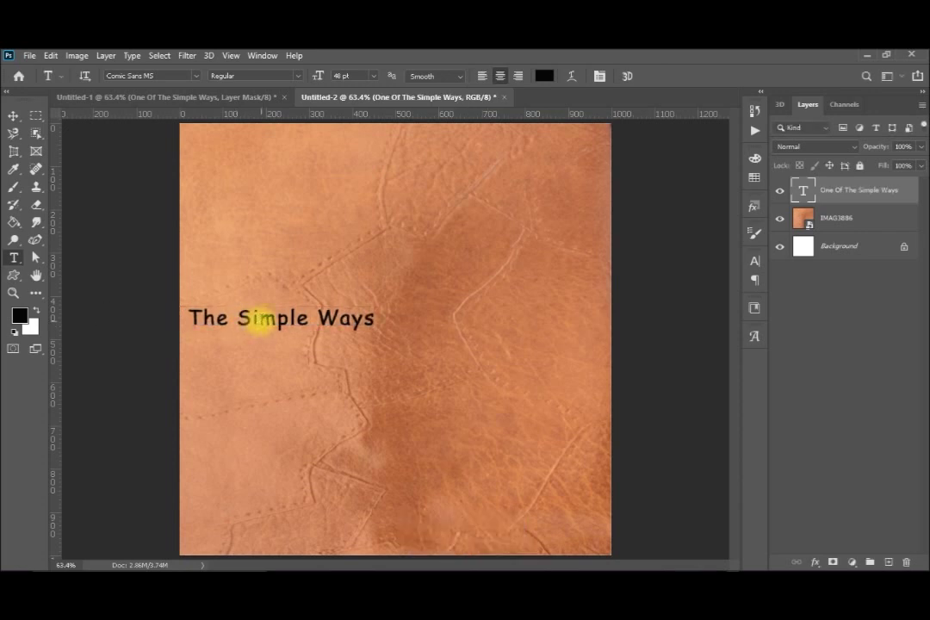
Move the text onto the canvas and enlarge it to about 149% width and 406% height, nearly spanning the canvas
key("v")
left_click_drag(266, 321, 353, 319)
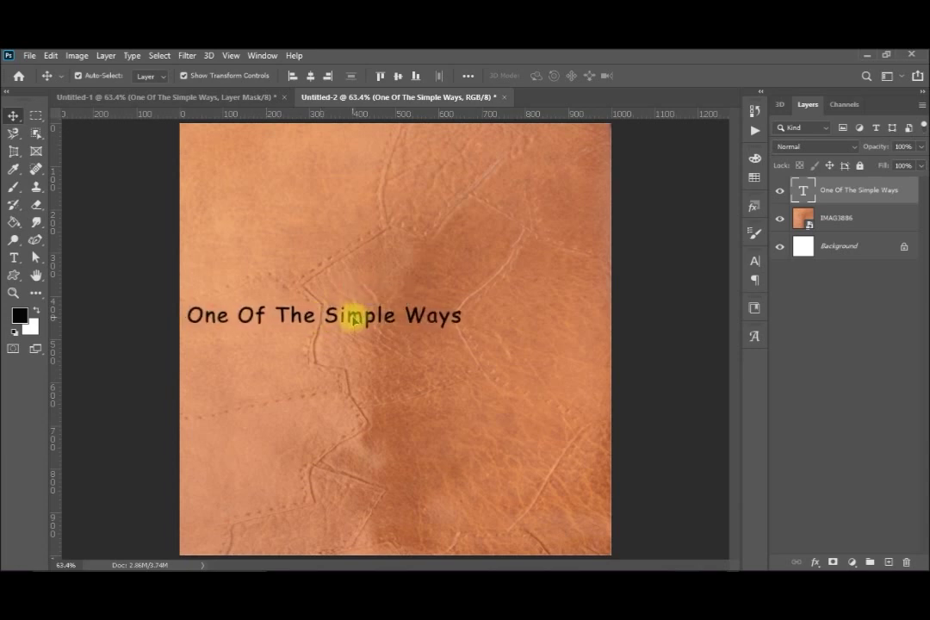
left_click_drag(460, 328, 596, 380)
left_click_drag(392, 383, 430, 196)
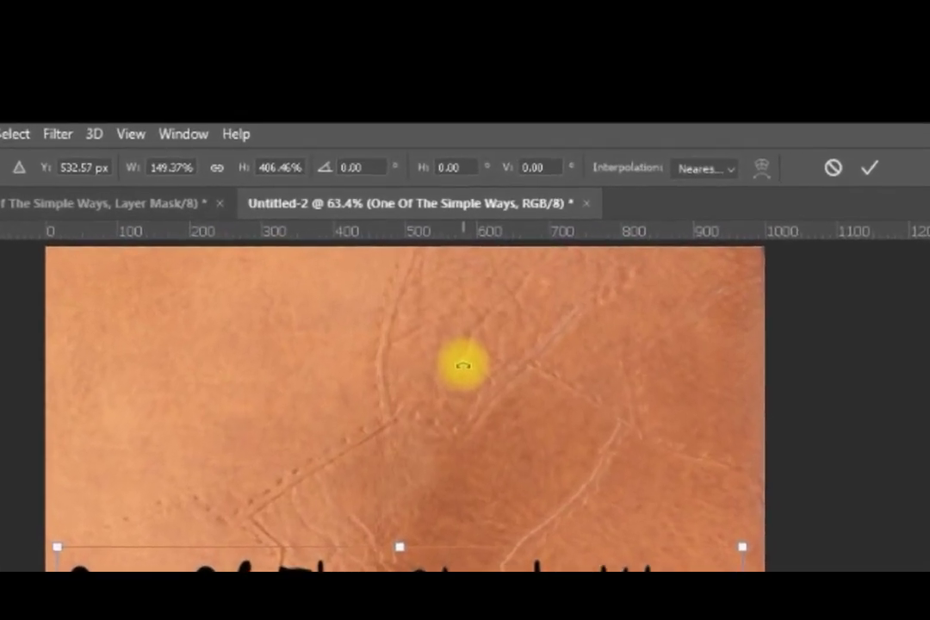
key("Return")
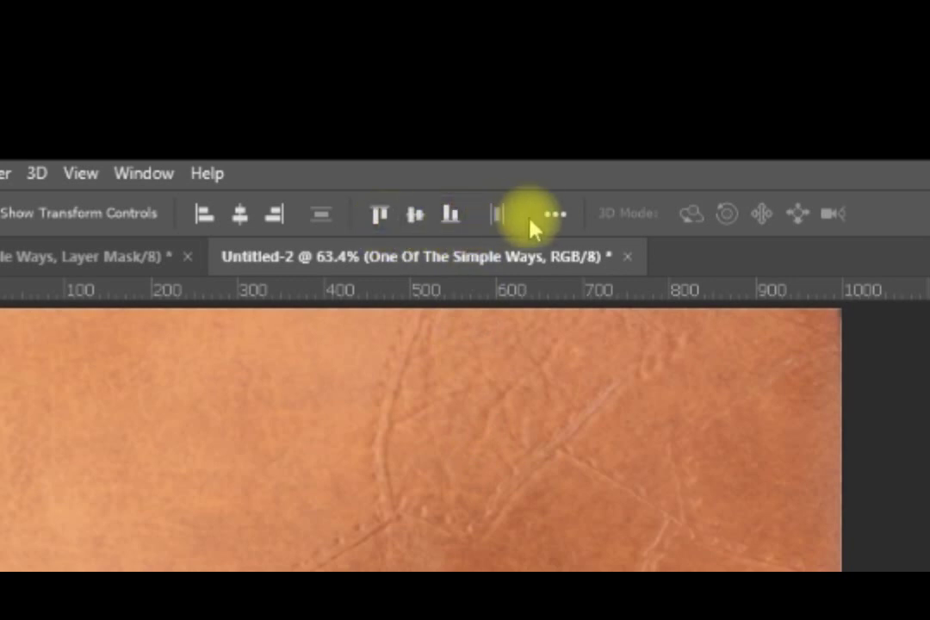
Set alignment relative to the canvas and center the text layer horizontally and vertically
left_click(556, 217)
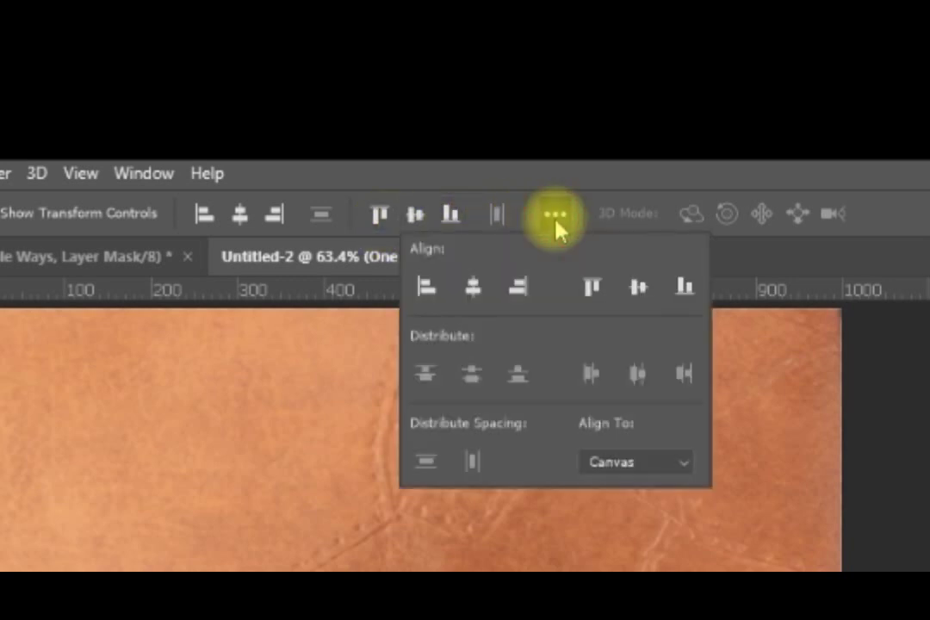
left_click(616, 465)
left_click(607, 488)
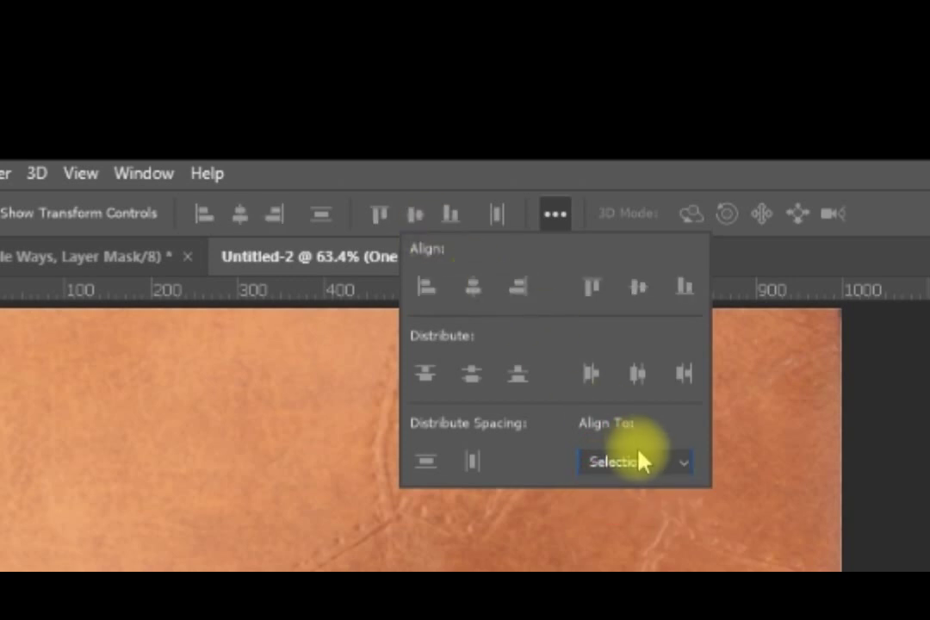
left_click(643, 461)
left_click(637, 506)
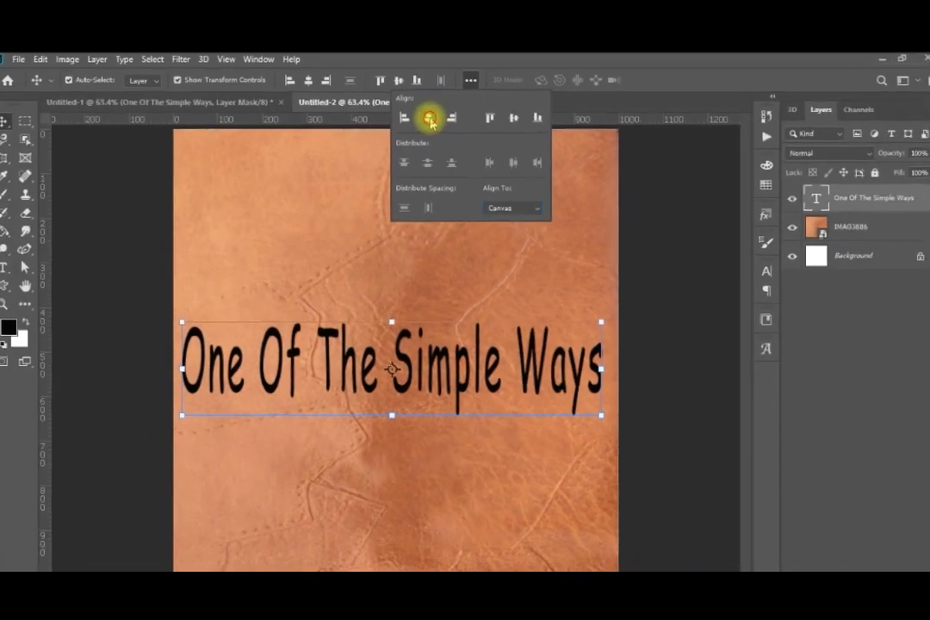
left_click(430, 119)
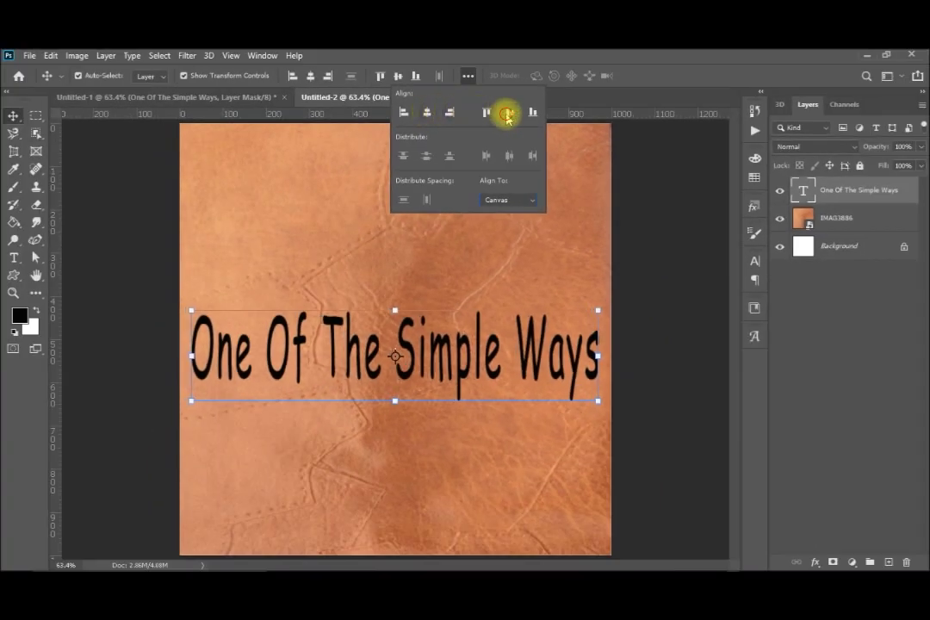
left_click(508, 114)
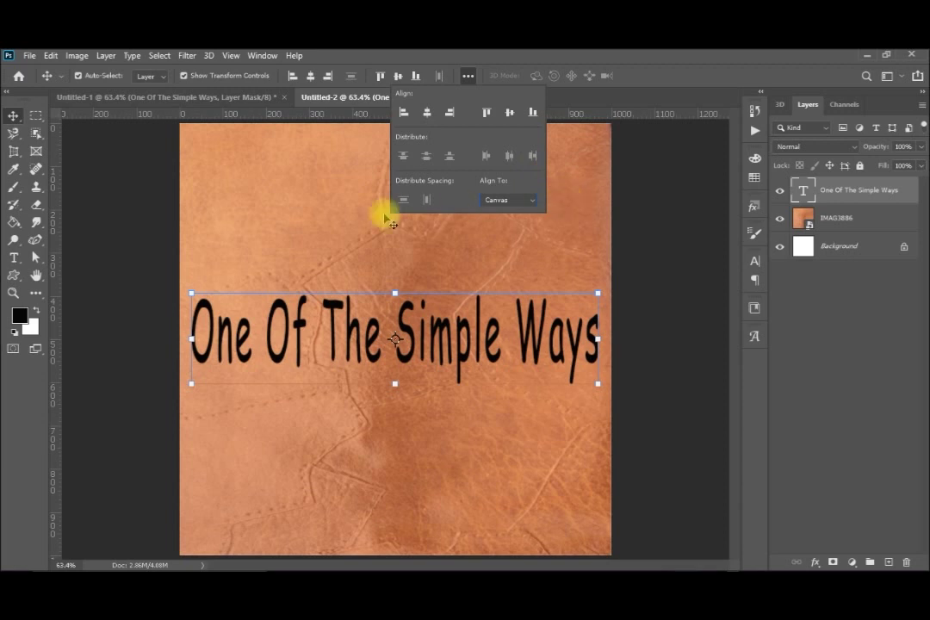
Try to select the lettering over the leather image by framing it with the Object Selection tool in Rectangle mode
left_click(36, 132)
left_click_drag(183, 286, 606, 399)
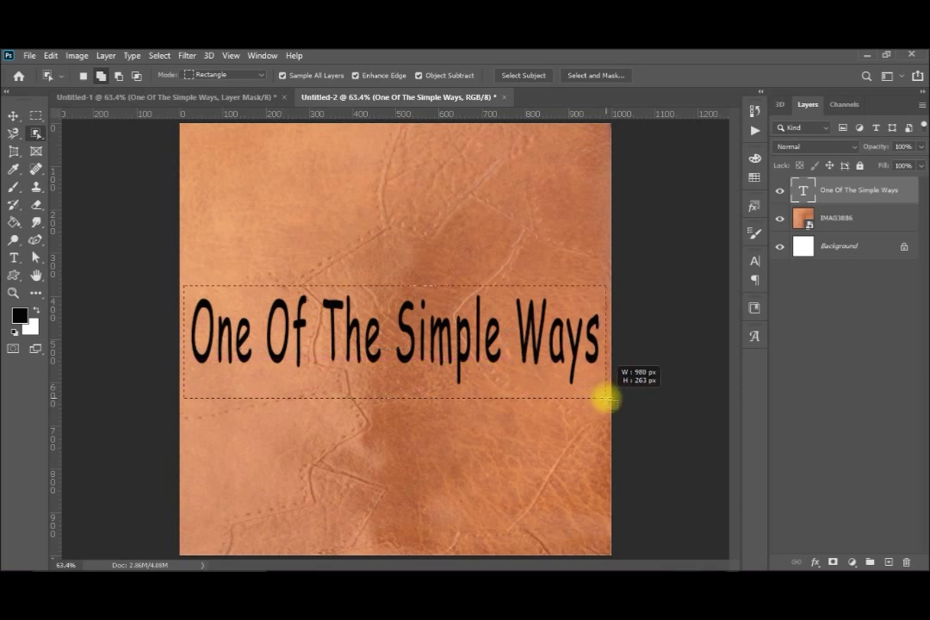
left_click_drag(607, 399, 606, 398)
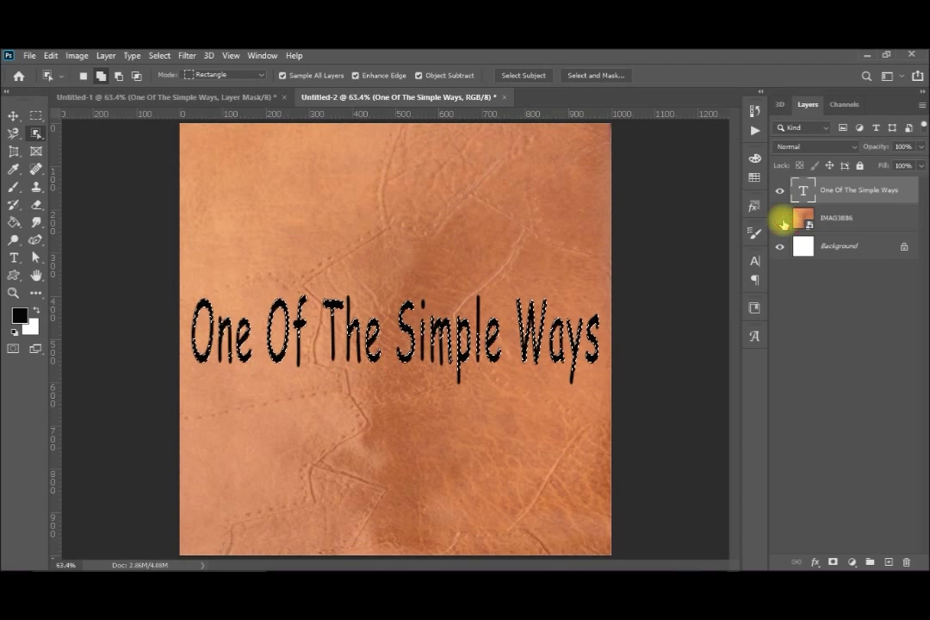
Hide the IMAG3886 layer and reselect the lettering against white by framing it with the Object Selection tool
left_click(783, 221)
key("ctrl+d")
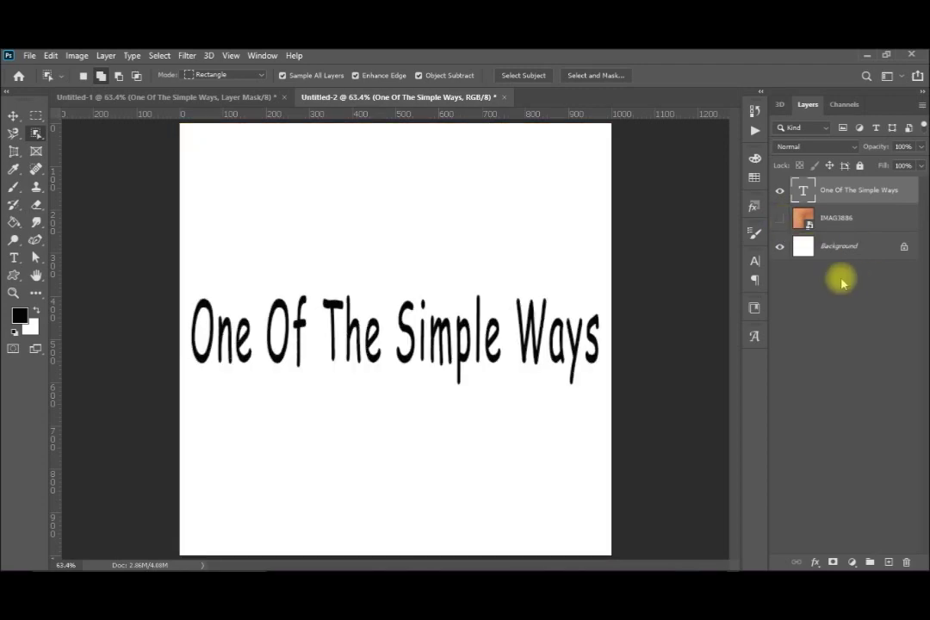
key("ctrl+alt+equal")
key("ctrl+alt+equal")
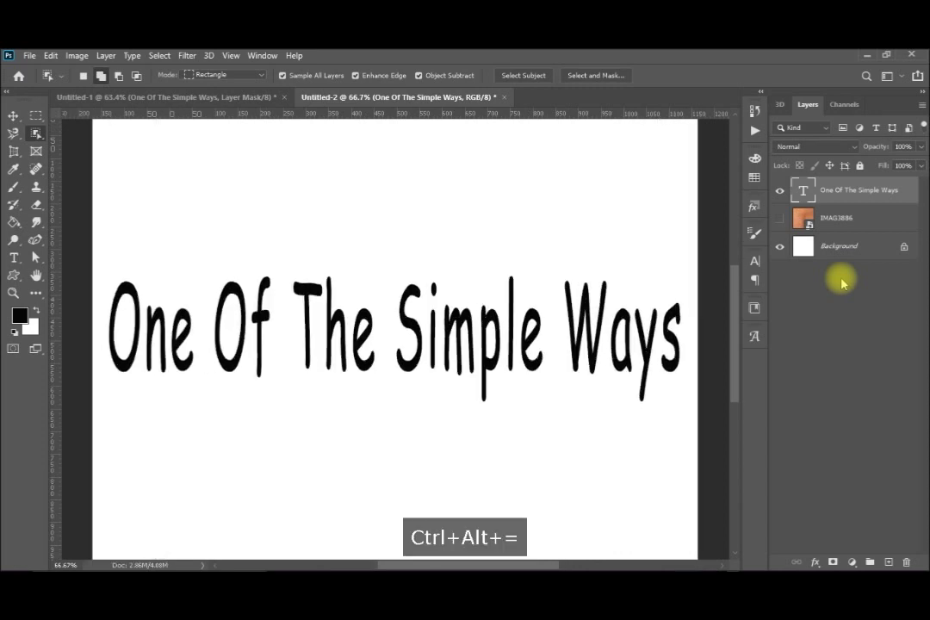
key("ctrl+alt+equal")
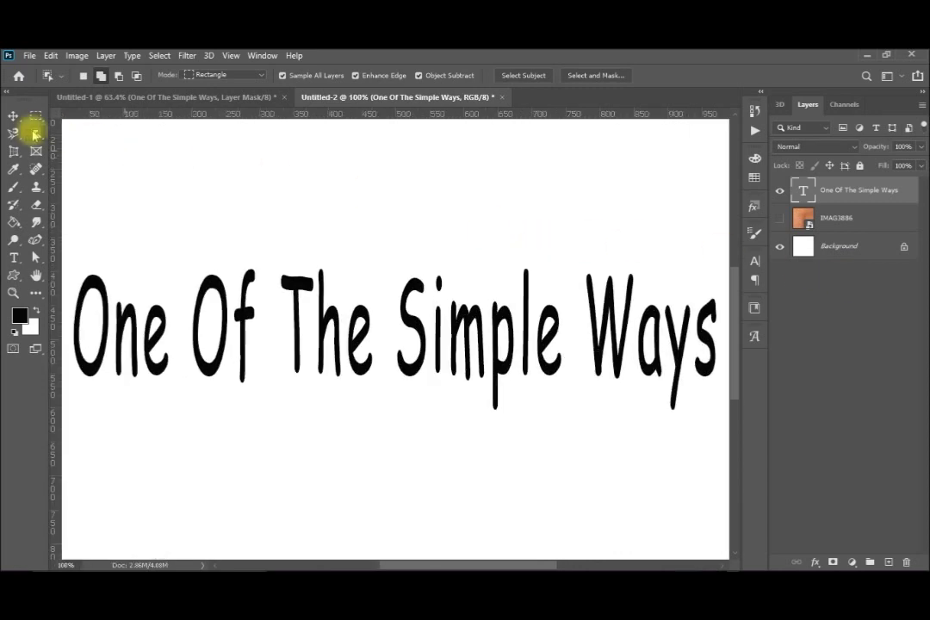
left_click_drag(73, 261, 723, 425)
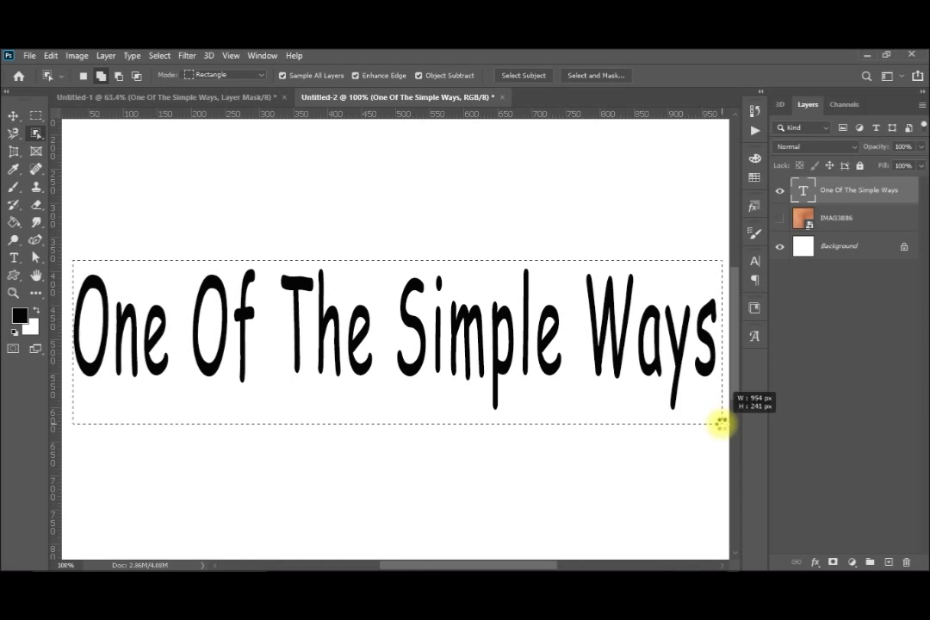
left_click_drag(722, 424, 723, 424)
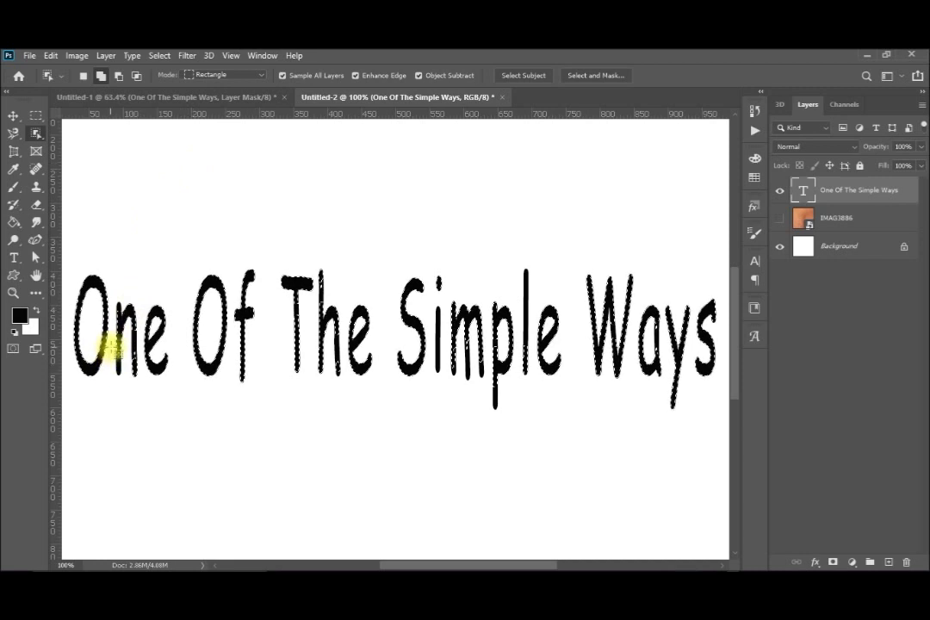
Add missed letter parts in "One" and "Simple" to the lettering selection with small Object Selection frames
left_click_drag(117, 353, 142, 358)
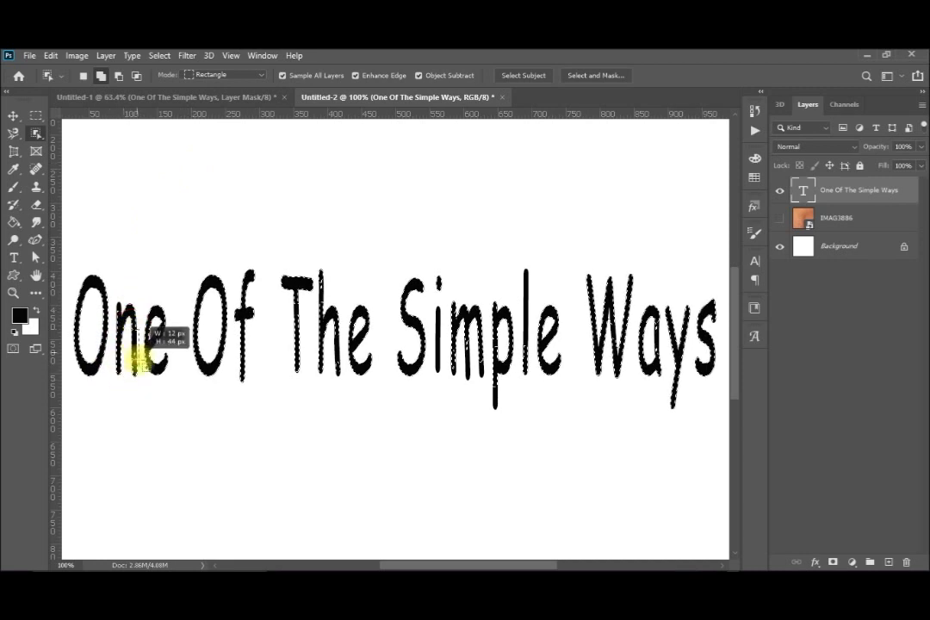
left_click_drag(290, 303, 439, 310)
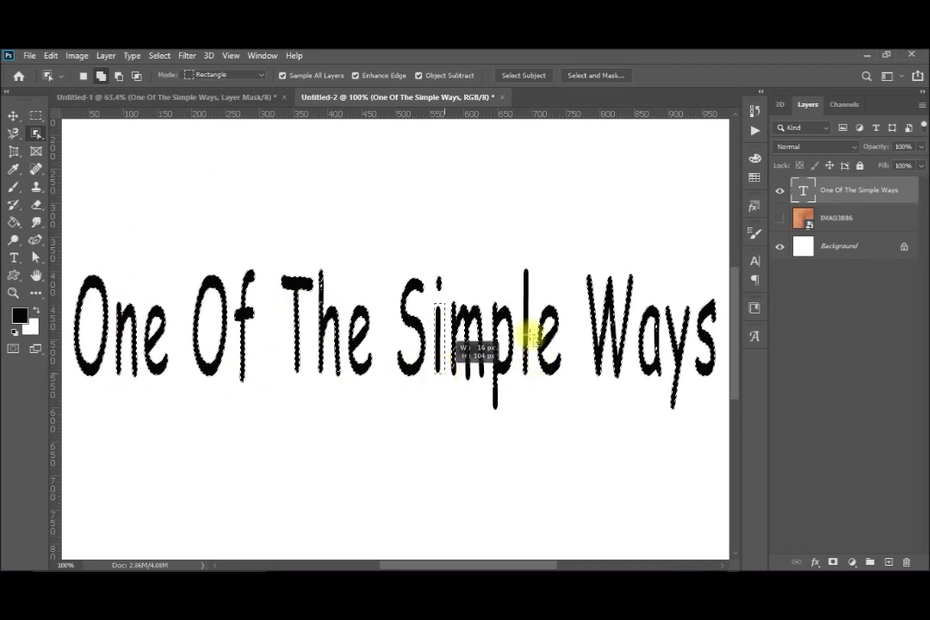
left_click_drag(525, 264, 532, 350)
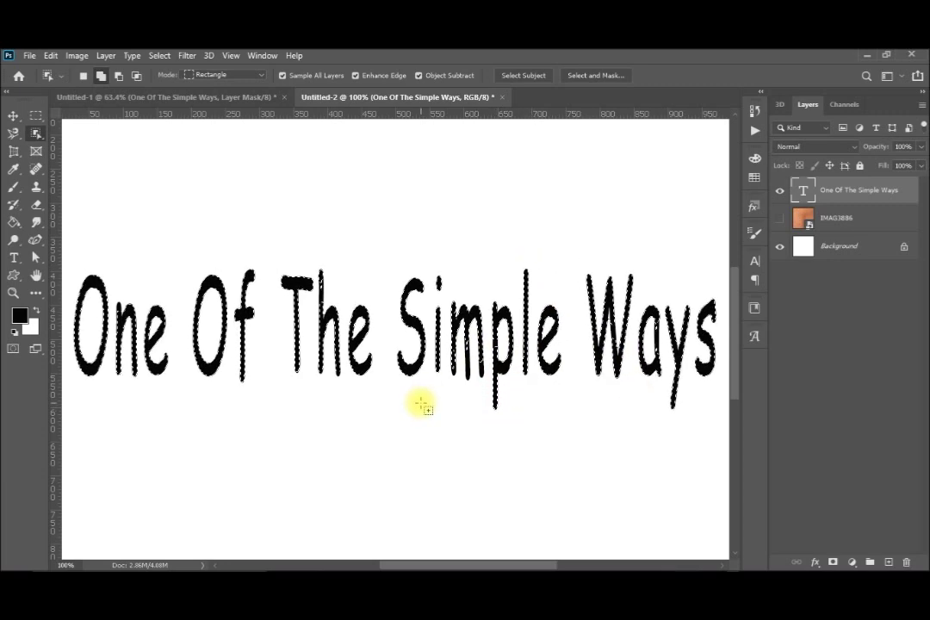
Expand the lettering selection by 4 pixels
left_click(160, 57)
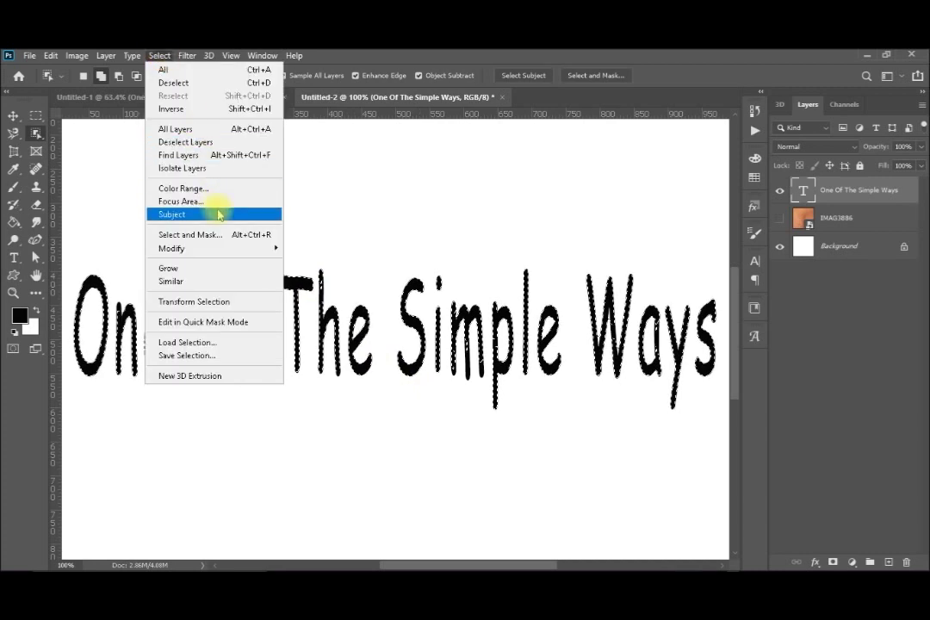
mouse_move(249, 249)
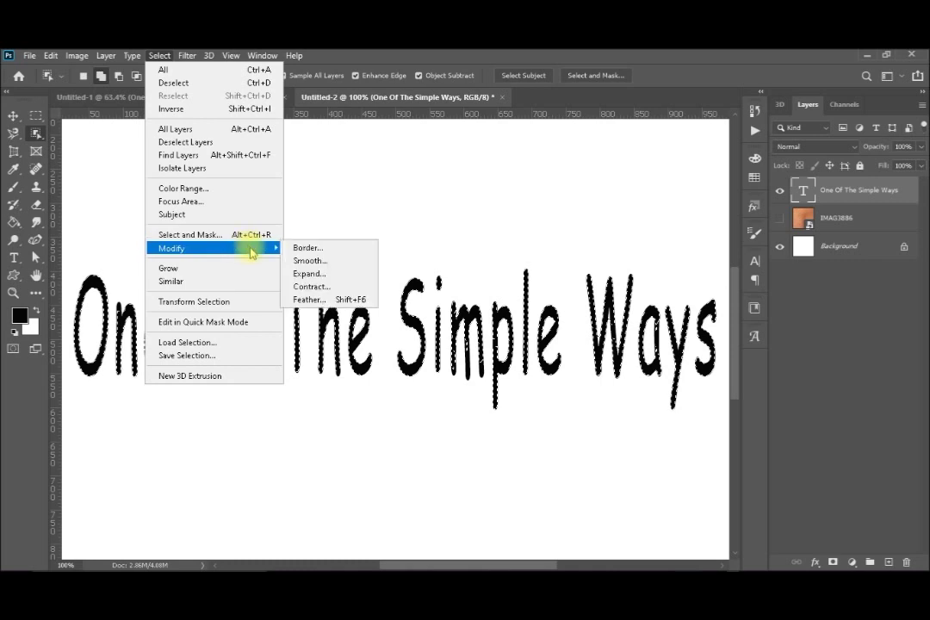
left_click(319, 274)
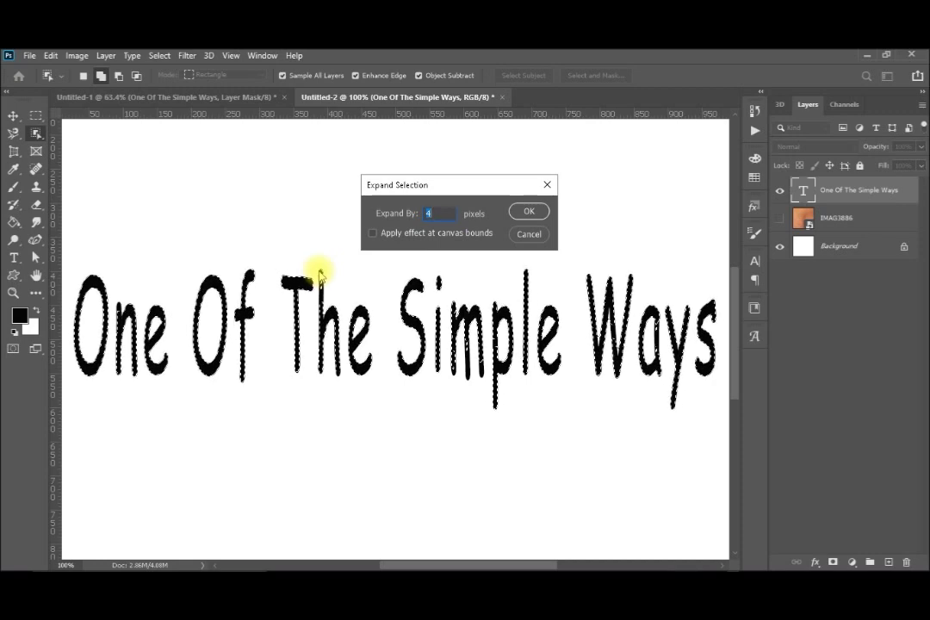
left_click(529, 211)
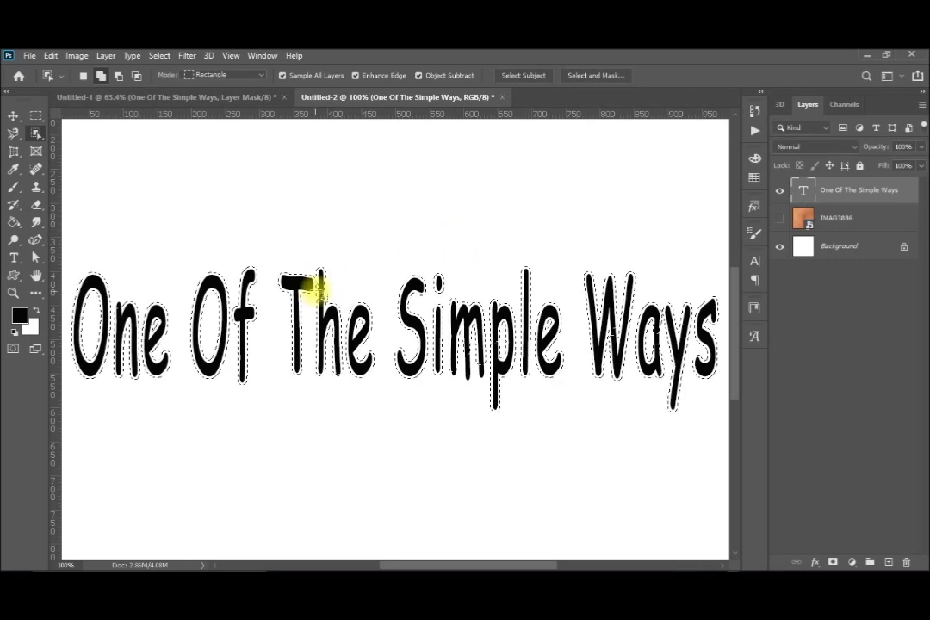
Touch up small gaps in the expanded selection around the letters and show the IMAG3886 layer again
left_click_drag(317, 293, 327, 304)
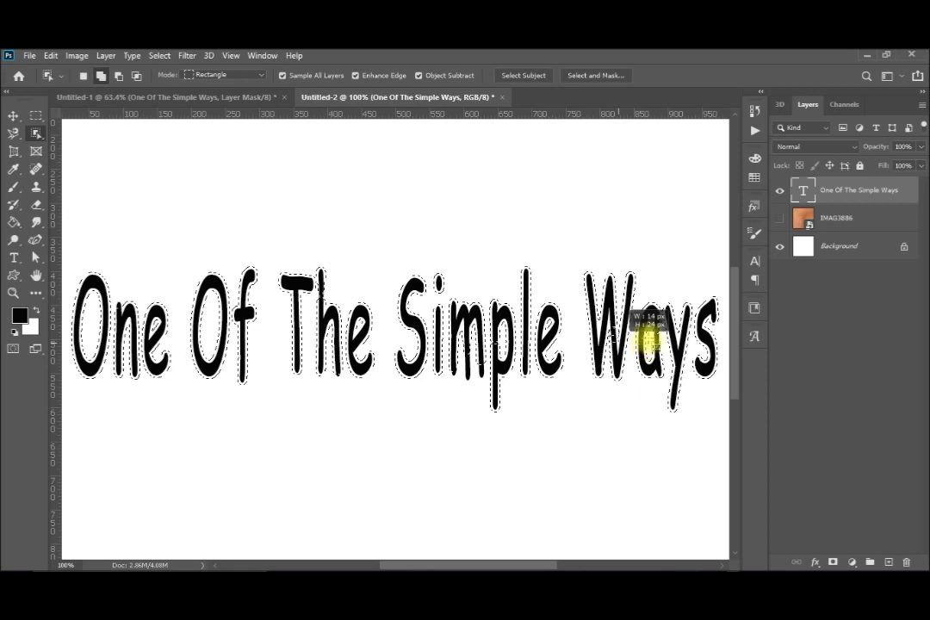
left_click(782, 219)
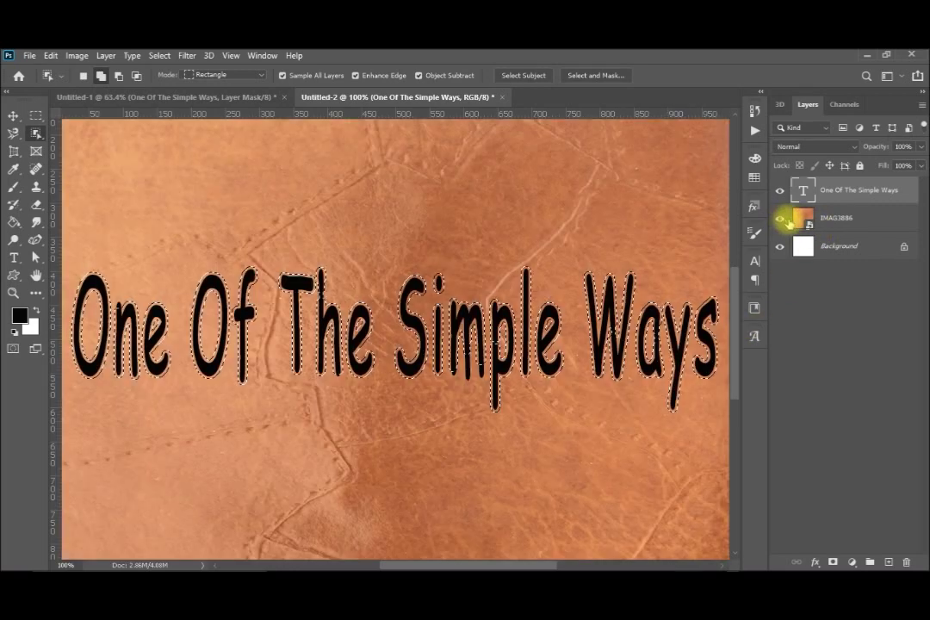
Copy the selected lettering area of IMAG3886 onto its own layer above the text and clip it to the text layer
left_click(847, 226)
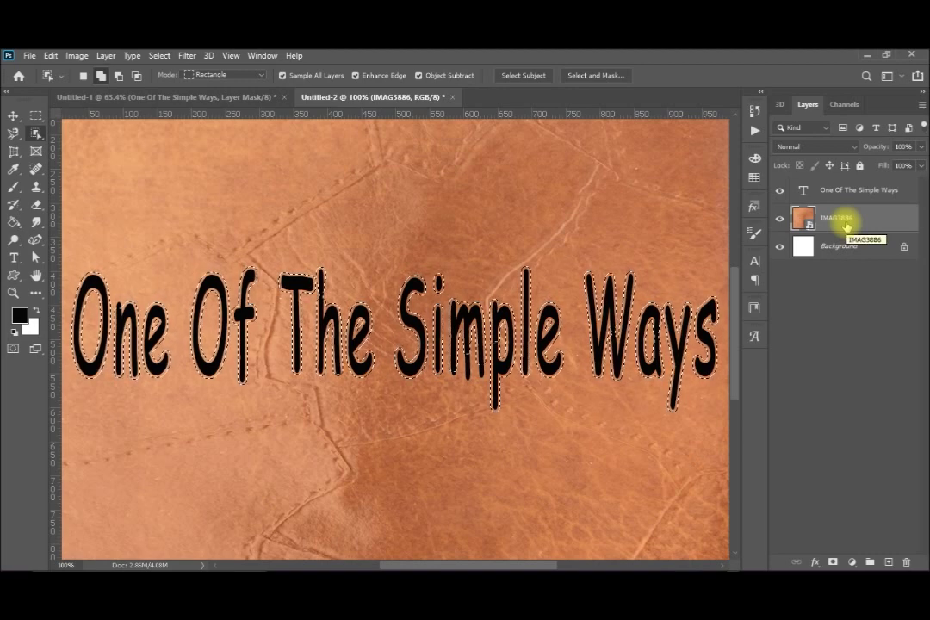
key("ctrl+j")
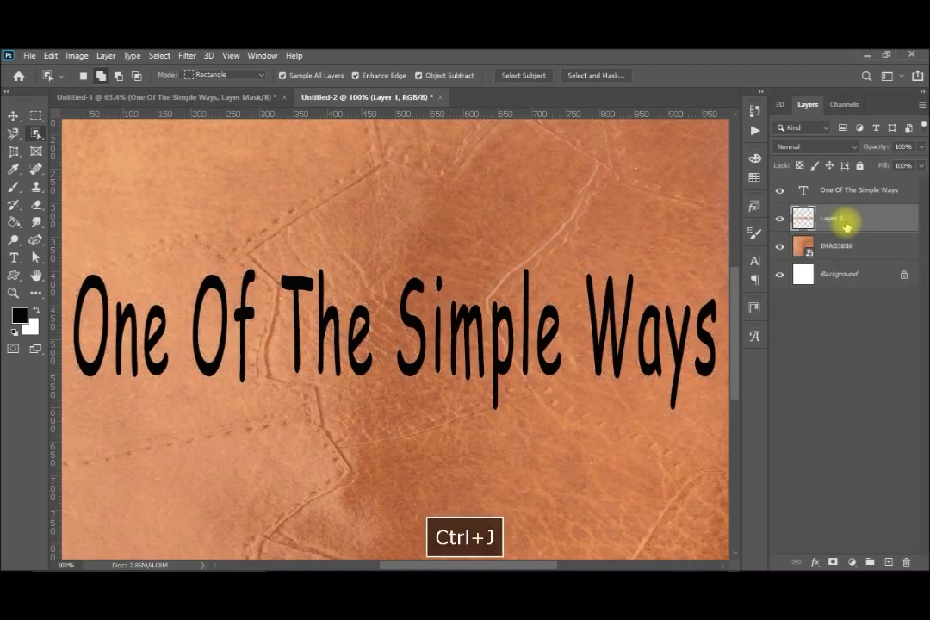
left_click_drag(842, 221, 839, 190)
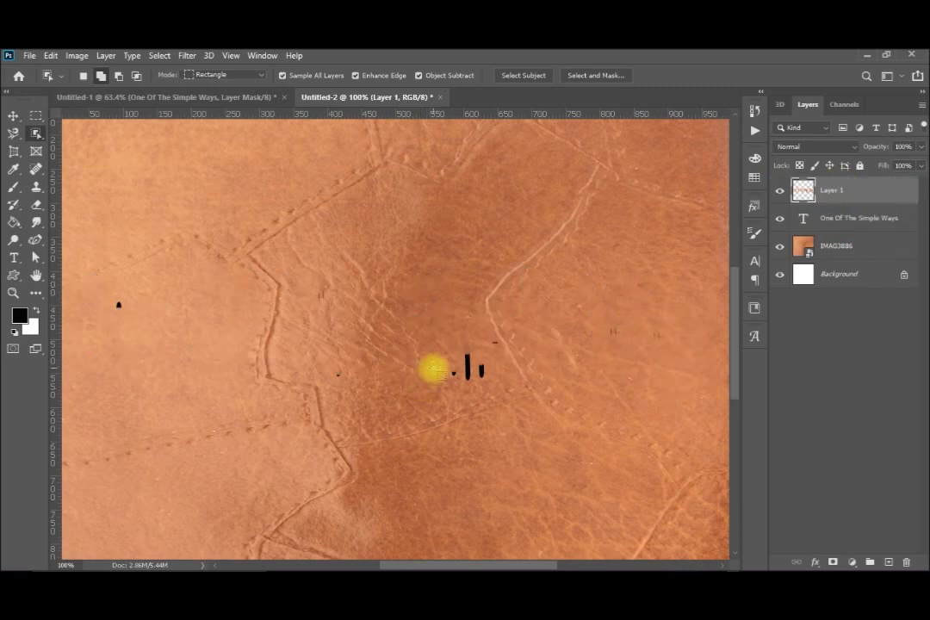
right_click(836, 199)
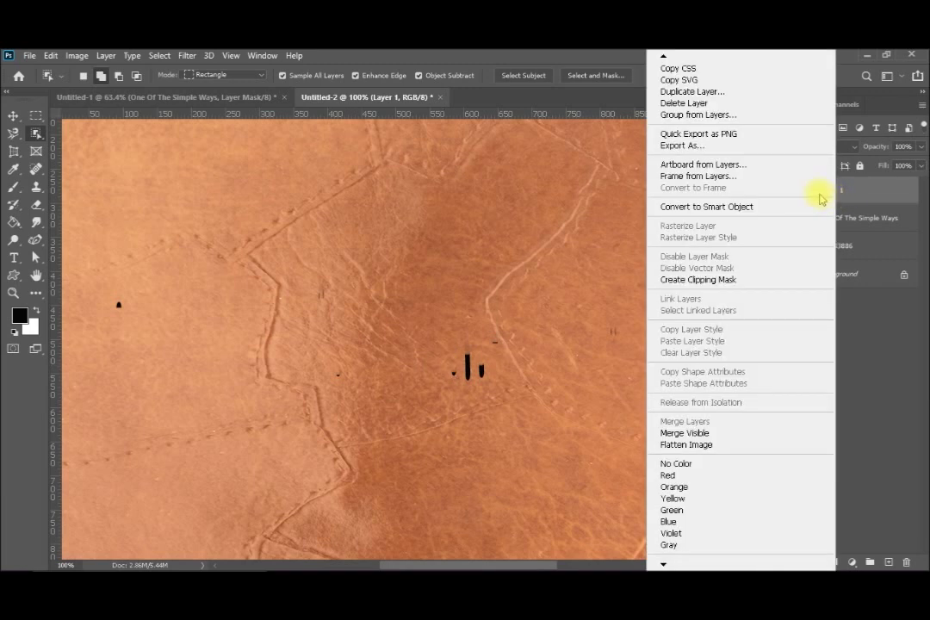
left_click(746, 281)
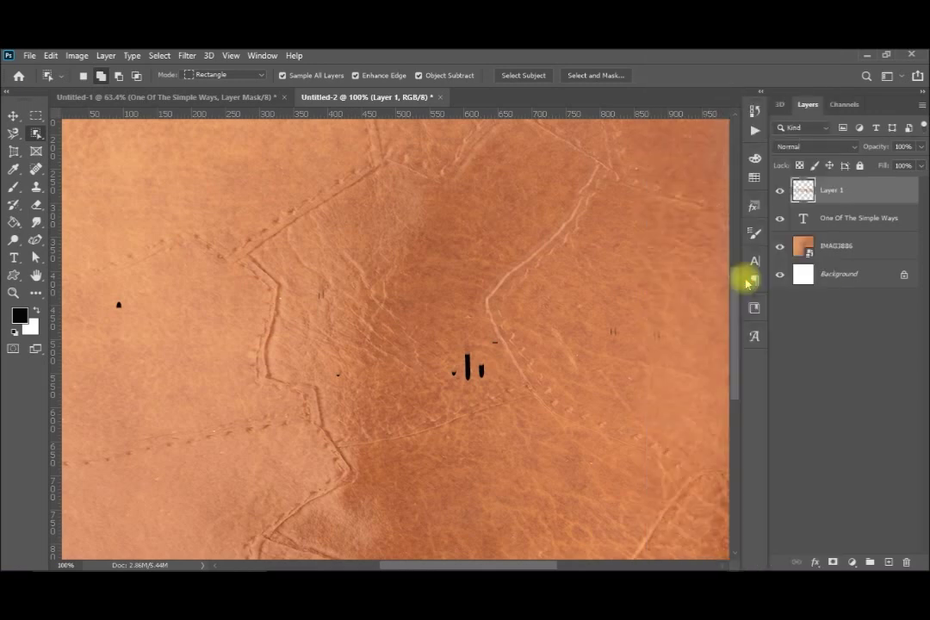
Give the text layer a Bevel & Emboss effect in Outer Bevel style with depth 188% and size 5 px
left_click(844, 226)
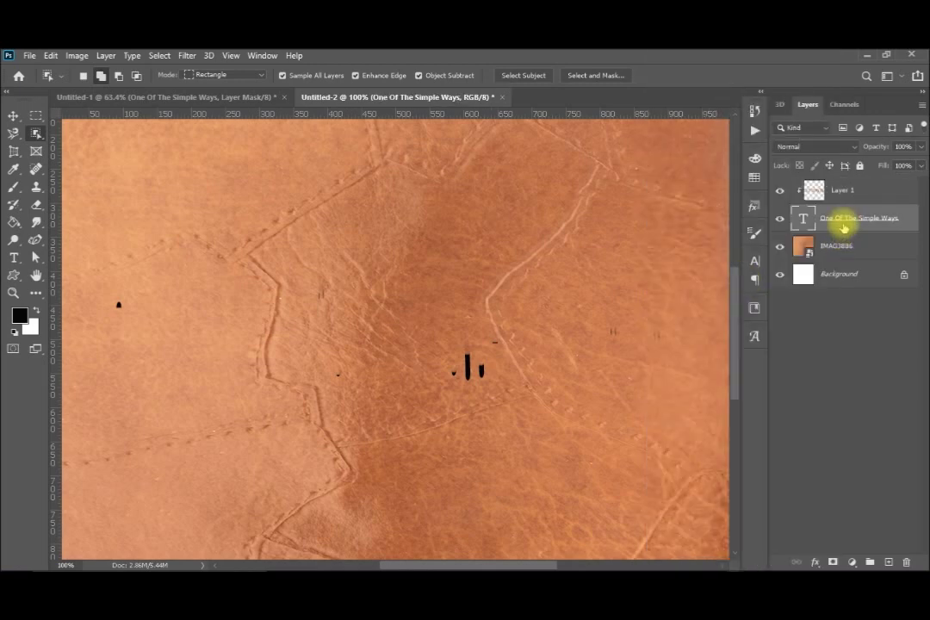
right_click(844, 228)
left_click(887, 370)
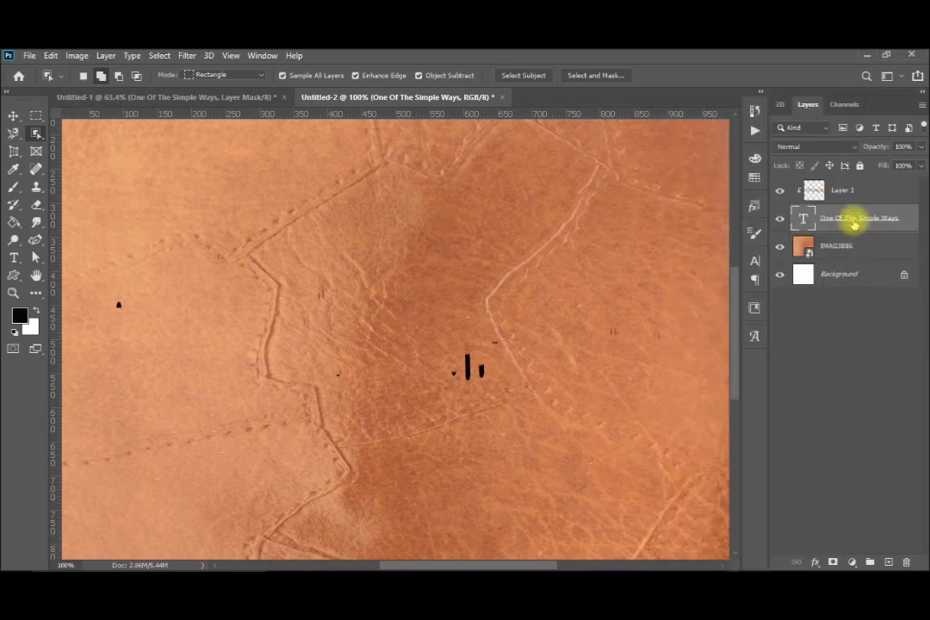
left_click(815, 562)
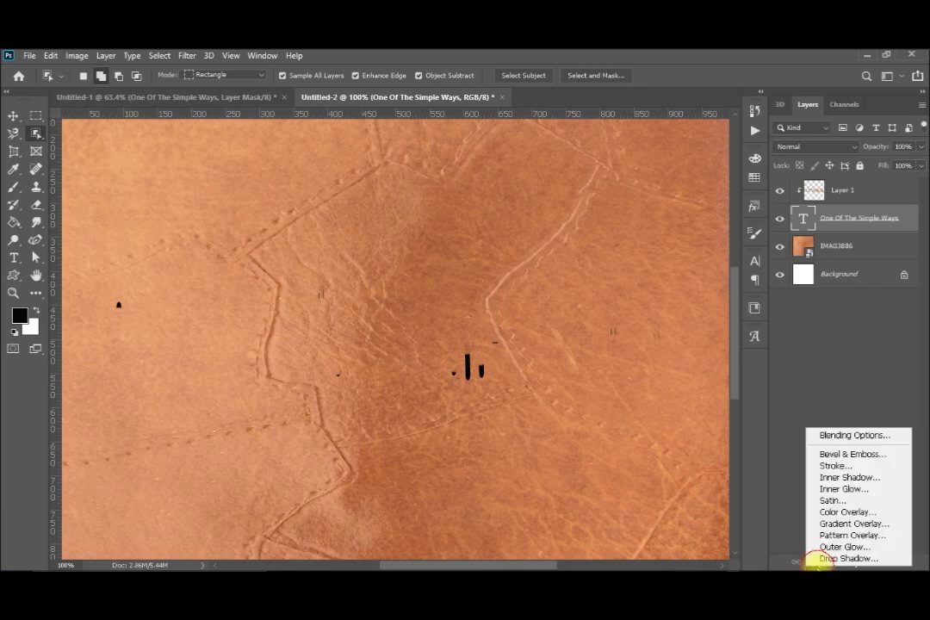
left_click(845, 461)
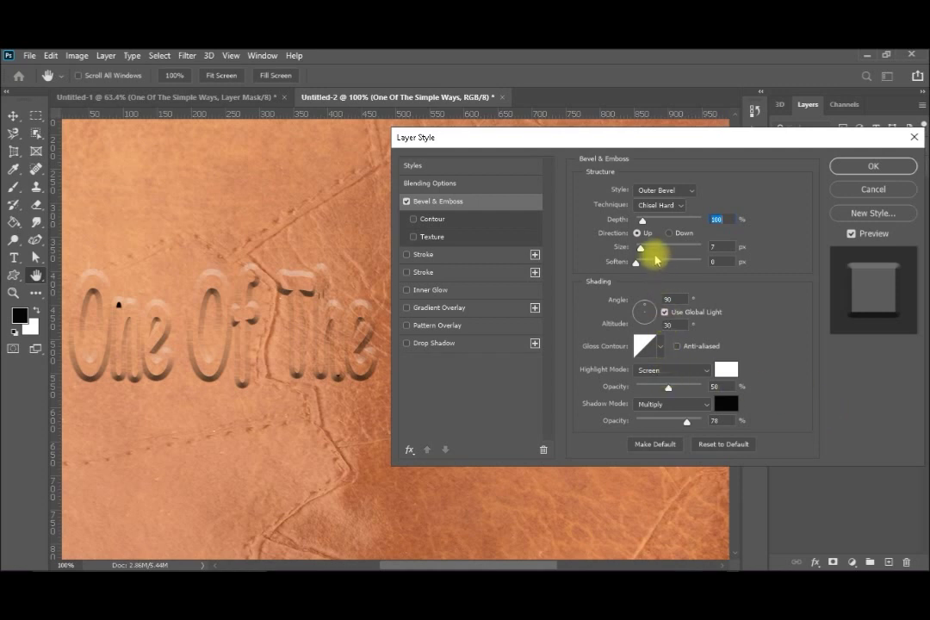
left_click_drag(643, 222, 648, 225)
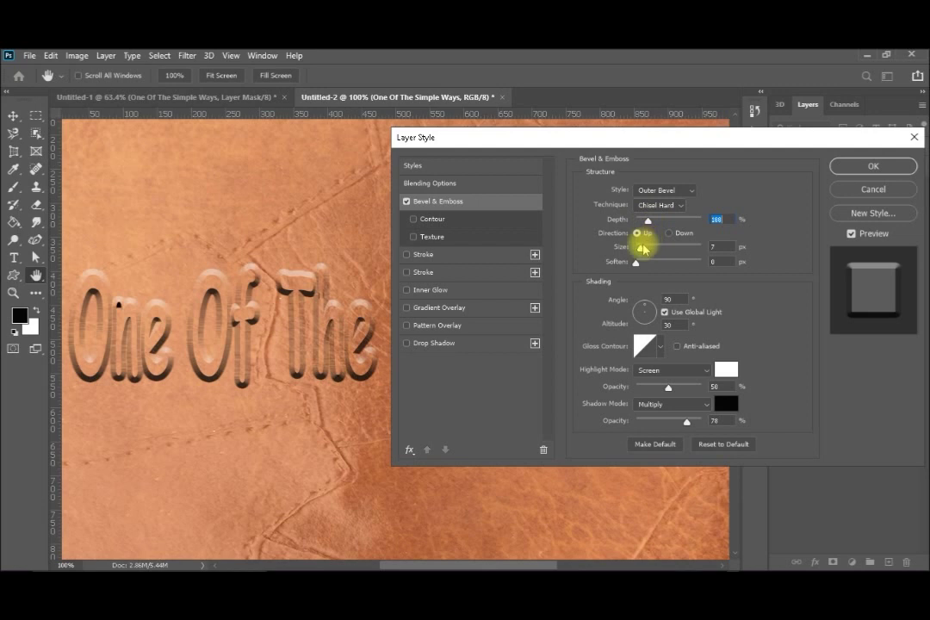
left_click_drag(639, 249, 641, 252)
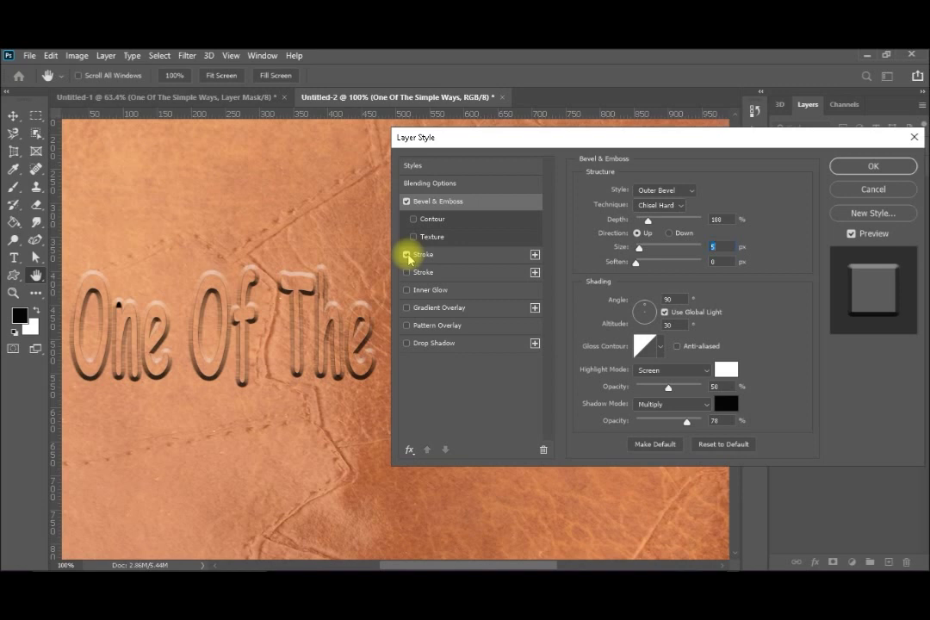
Enable both Stroke effects on the text, setting the lower one to 2 px size and 100% opacity, and apply the layer style
left_click(407, 255)
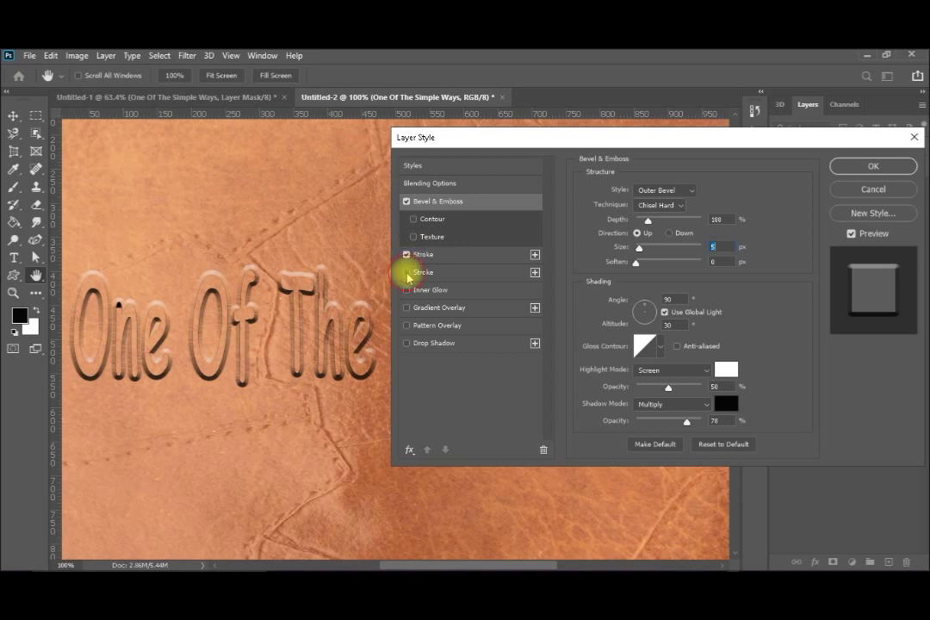
left_click(407, 273)
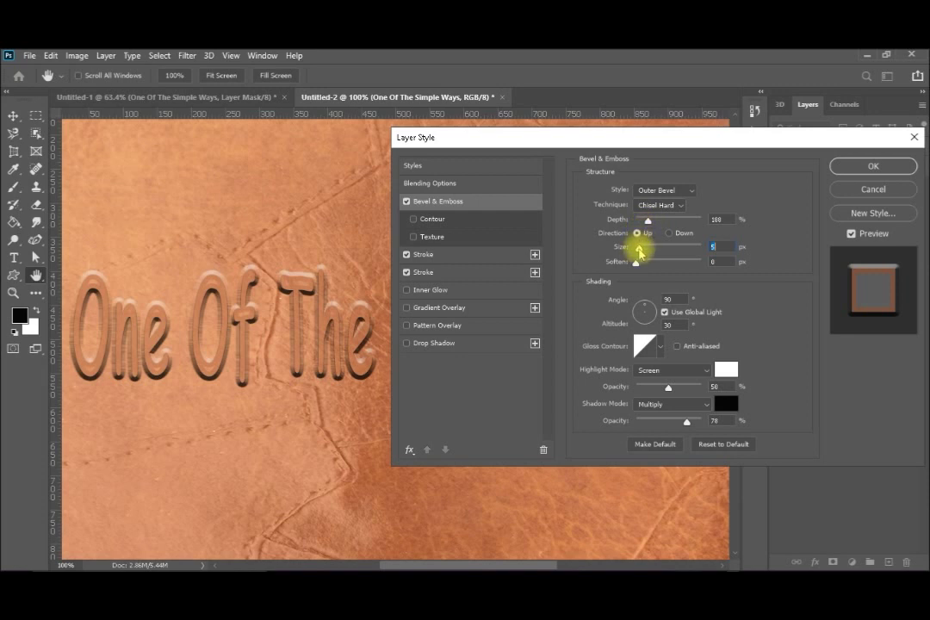
left_click(450, 272)
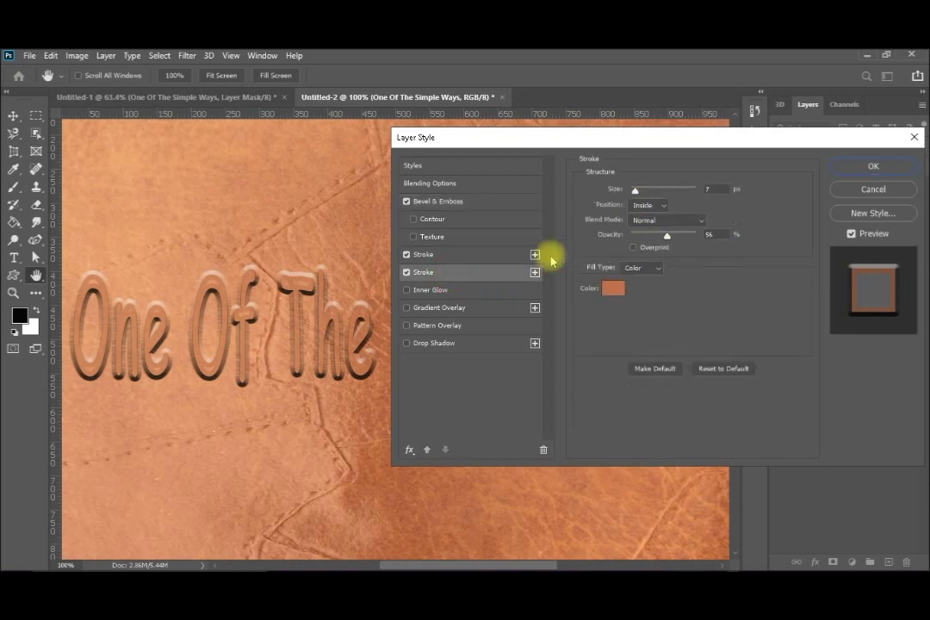
left_click_drag(636, 194, 635, 195)
left_click(633, 193)
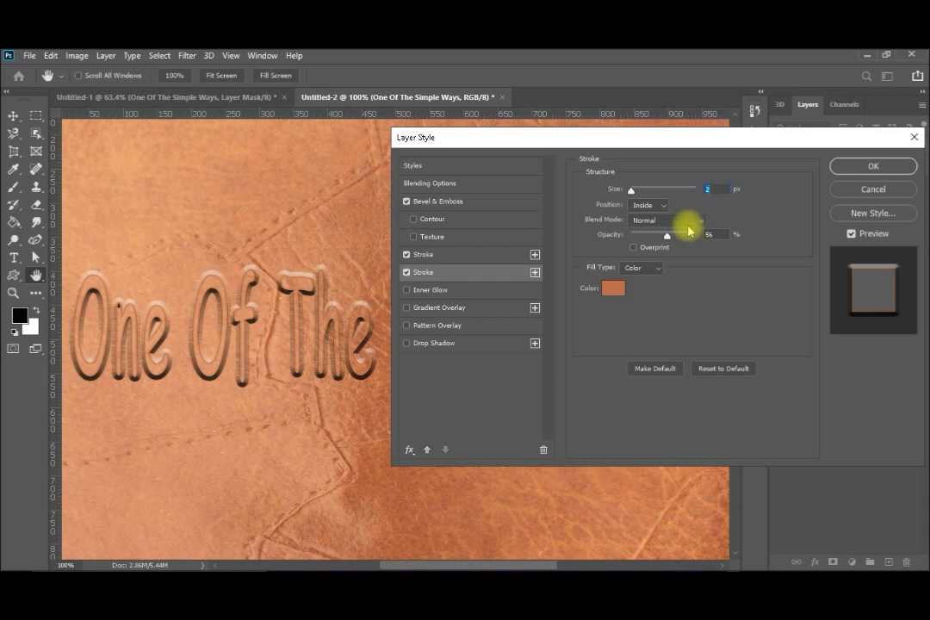
mouse_move(669, 239)
left_mouse_down()
mouse_move(699, 243)
mouse_move(692, 239)
left_mouse_up()
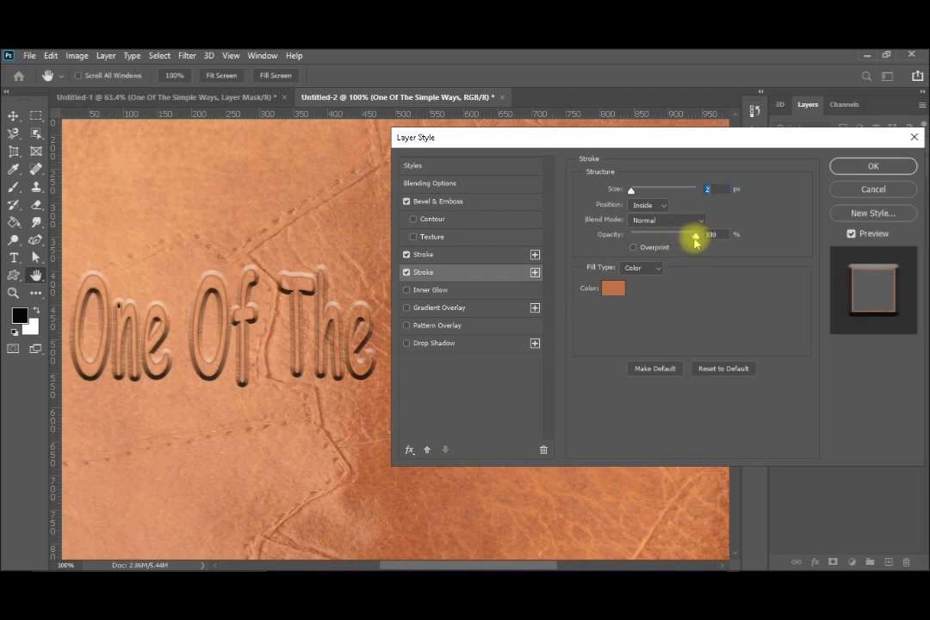
left_click(870, 167)
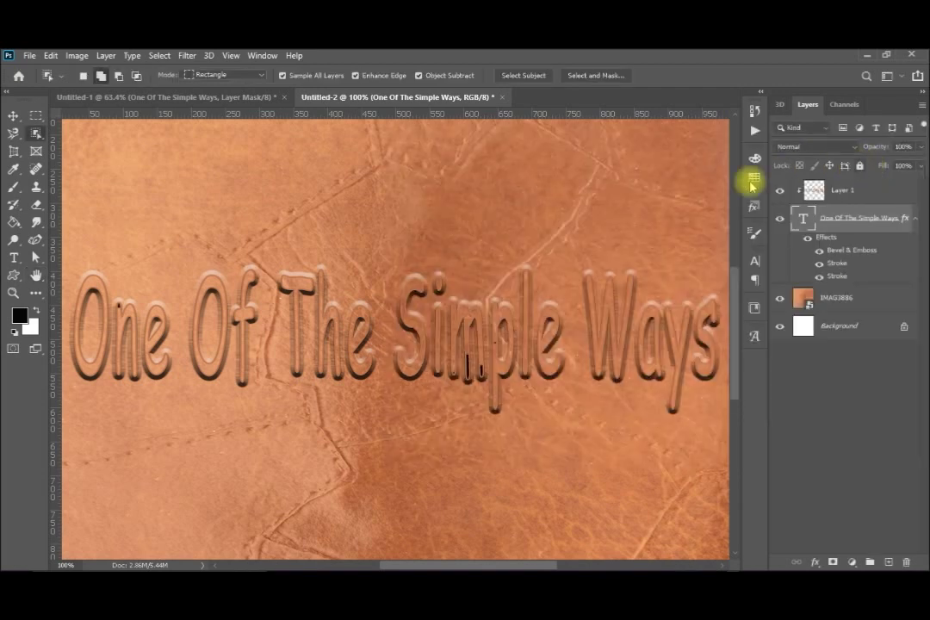
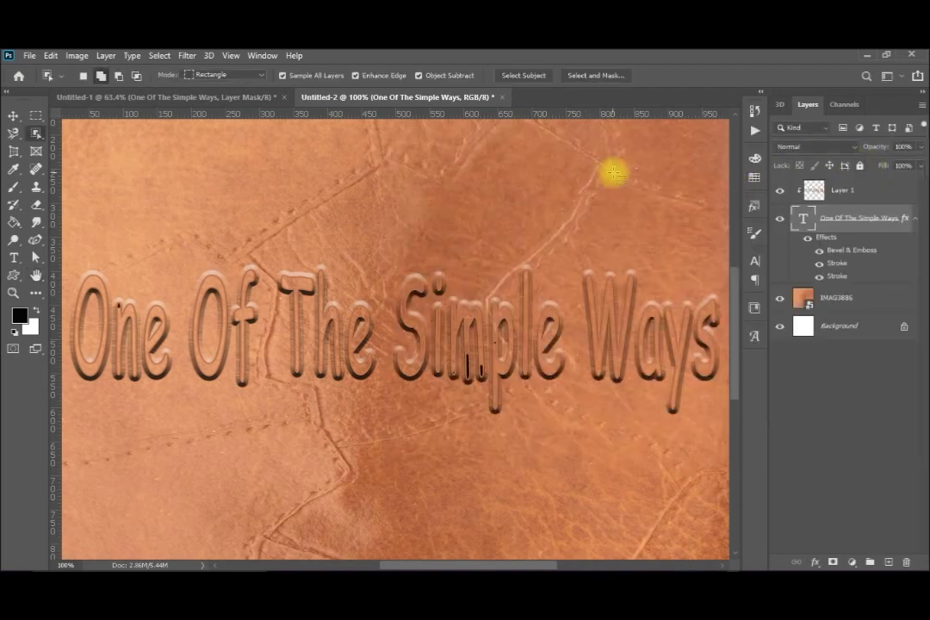
Add a layer mask to the "One Of The Simple Ways" text layer
key("ctrl+0")
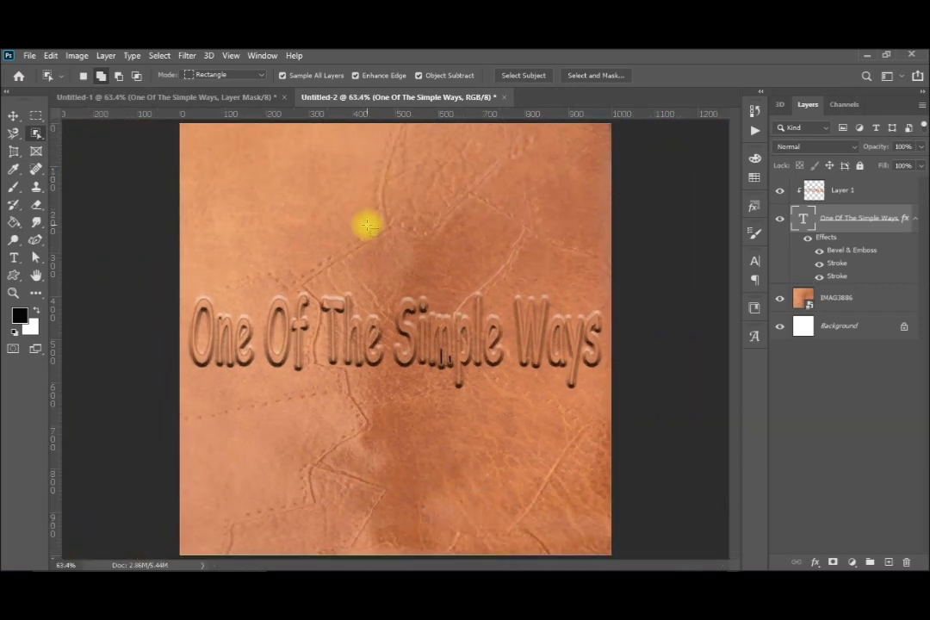
key("m")
key("alt+bracketright")
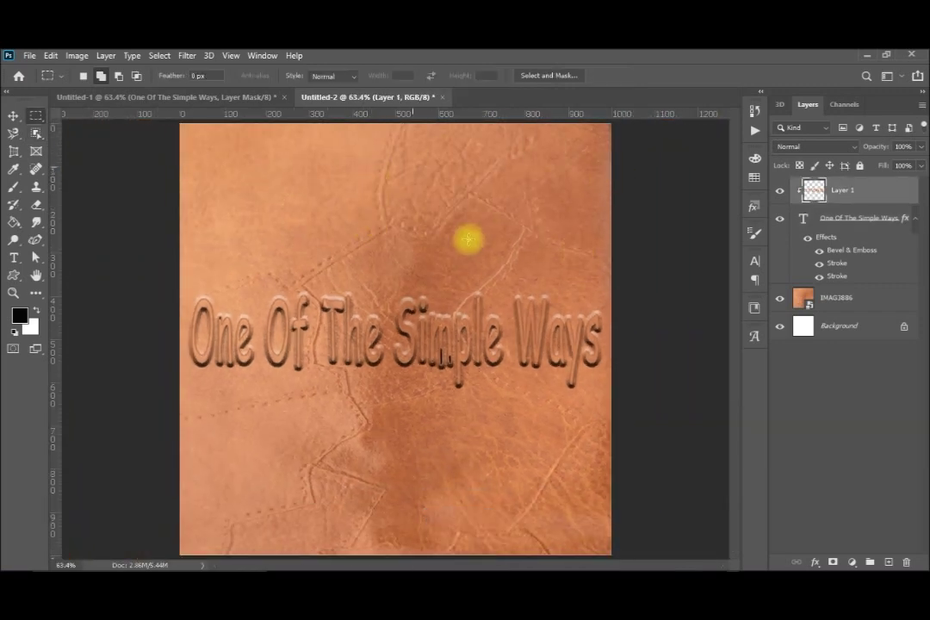
left_click(849, 222)
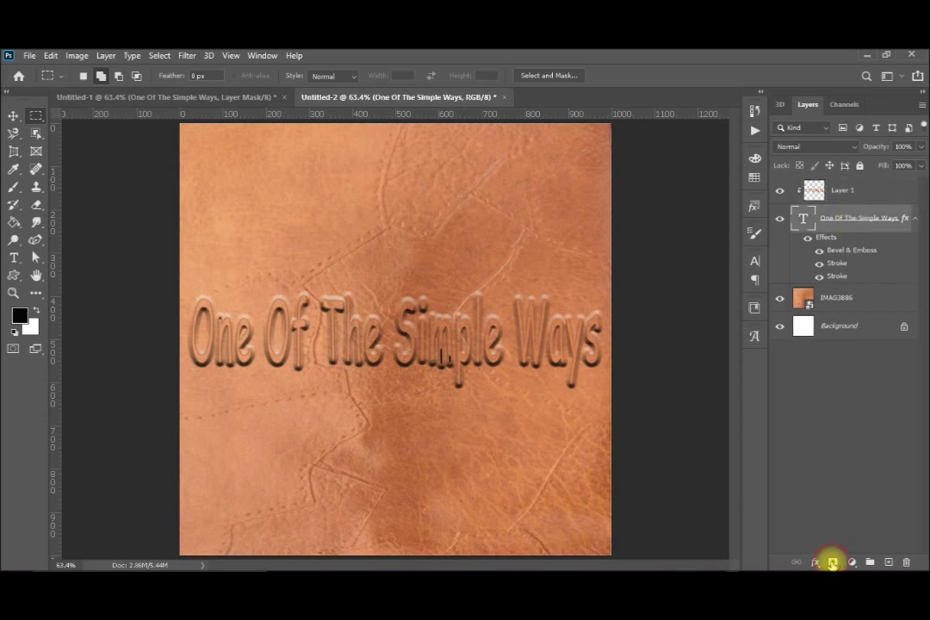
left_click(832, 563)
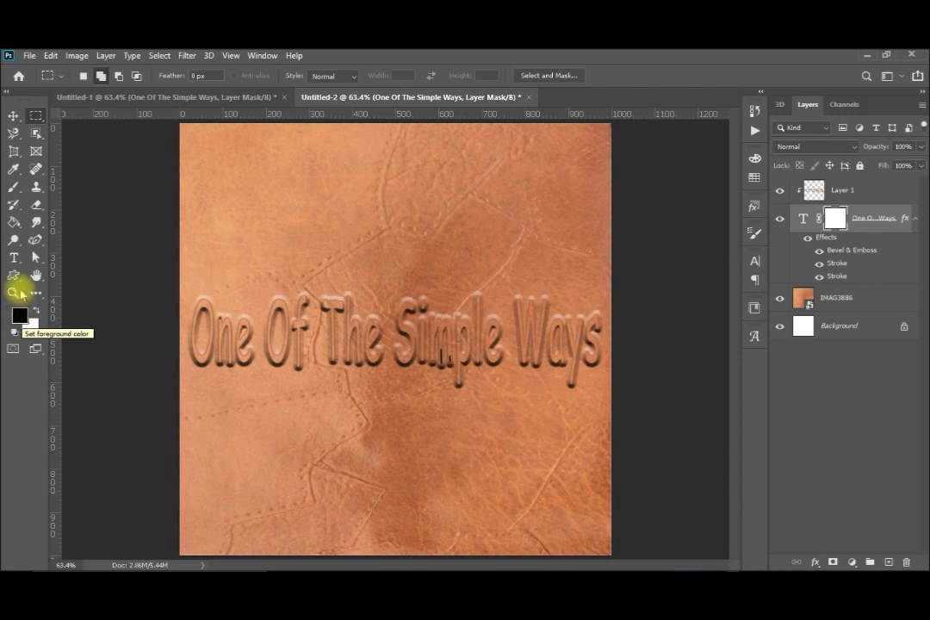
Brush black on the text mask over "One Of The" to hide it, and paint white to bring the letters back
left_click(14, 190)
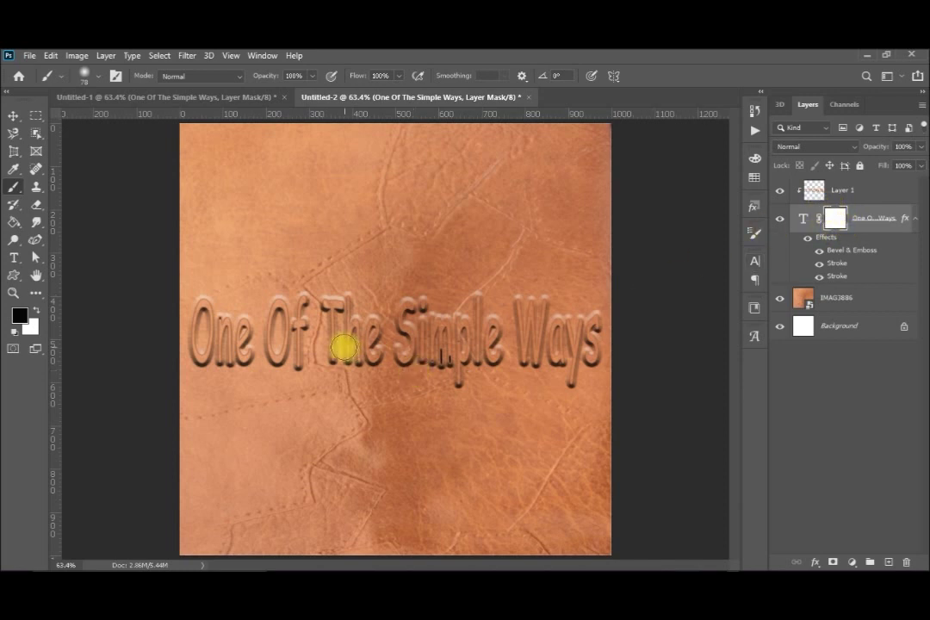
mouse_move(277, 350)
left_mouse_down()
mouse_move(370, 276)
mouse_move(227, 354)
mouse_move(351, 304)
mouse_move(205, 372)
mouse_move(313, 320)
mouse_move(195, 360)
mouse_move(329, 296)
mouse_move(166, 356)
mouse_move(295, 293)
mouse_move(177, 339)
mouse_move(248, 331)
mouse_move(189, 335)
mouse_move(203, 313)
mouse_move(205, 335)
mouse_move(186, 327)
mouse_move(200, 313)
mouse_move(373, 341)
mouse_move(361, 356)
mouse_move(278, 376)
mouse_move(390, 355)
mouse_move(303, 360)
mouse_move(388, 338)
mouse_move(352, 340)
left_mouse_up()
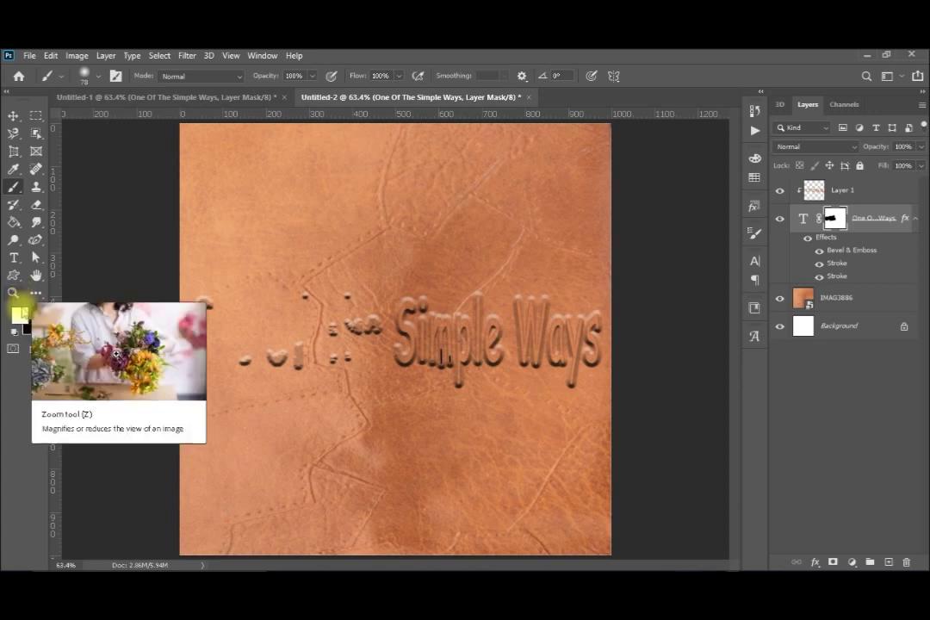
mouse_move(322, 311)
left_mouse_down()
mouse_move(454, 278)
mouse_move(278, 332)
mouse_move(429, 319)
mouse_move(296, 334)
mouse_move(455, 356)
mouse_move(308, 353)
mouse_move(263, 341)
mouse_move(244, 293)
mouse_move(234, 377)
mouse_move(232, 328)
mouse_move(224, 359)
mouse_move(218, 327)
mouse_move(206, 362)
mouse_move(199, 333)
mouse_move(209, 304)
mouse_move(199, 352)
left_mouse_up()
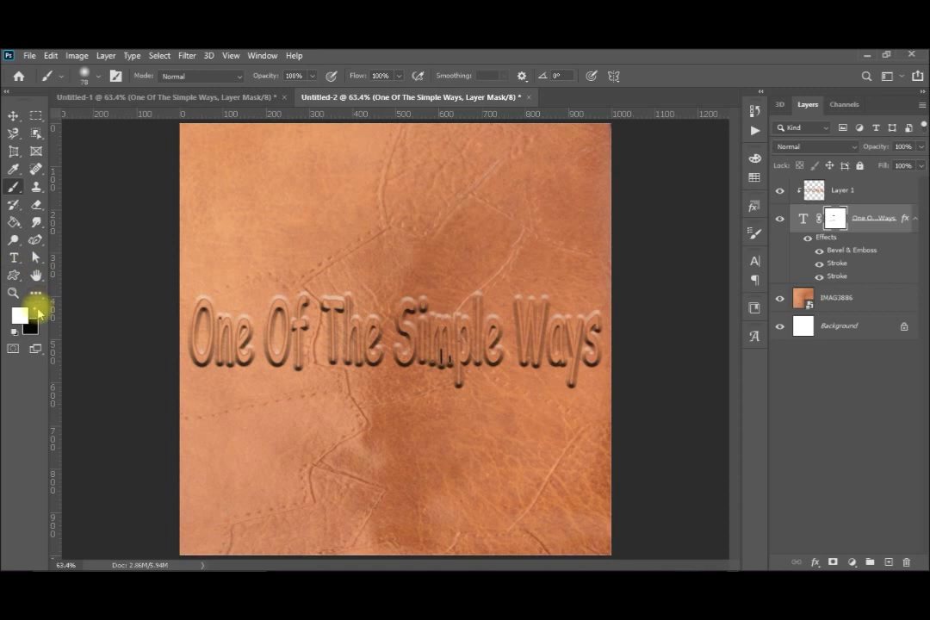
Fill the text layer's mask with black using the Paint Bucket and unlink the mask from the text
left_click(13, 222)
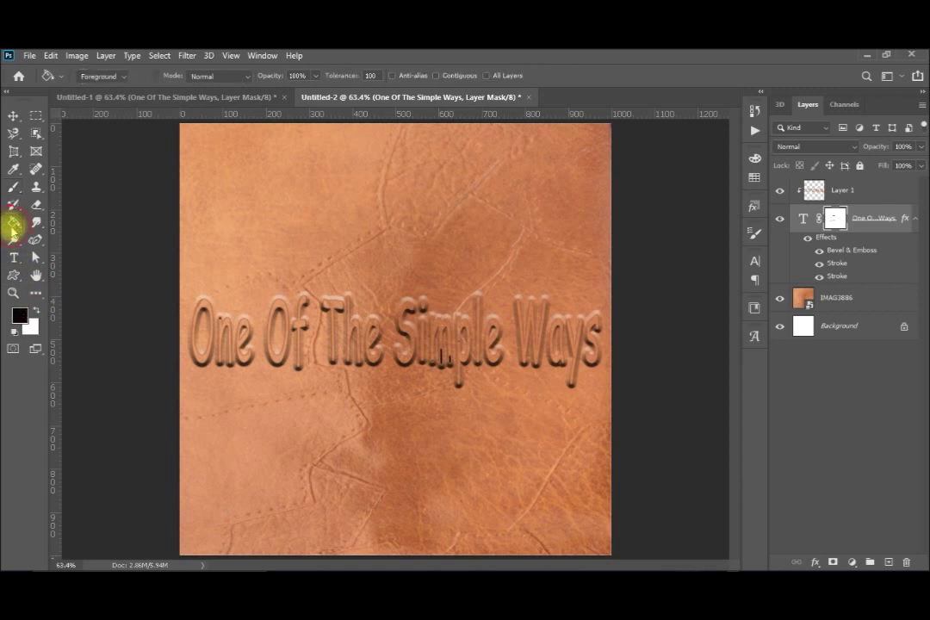
left_click(308, 314)
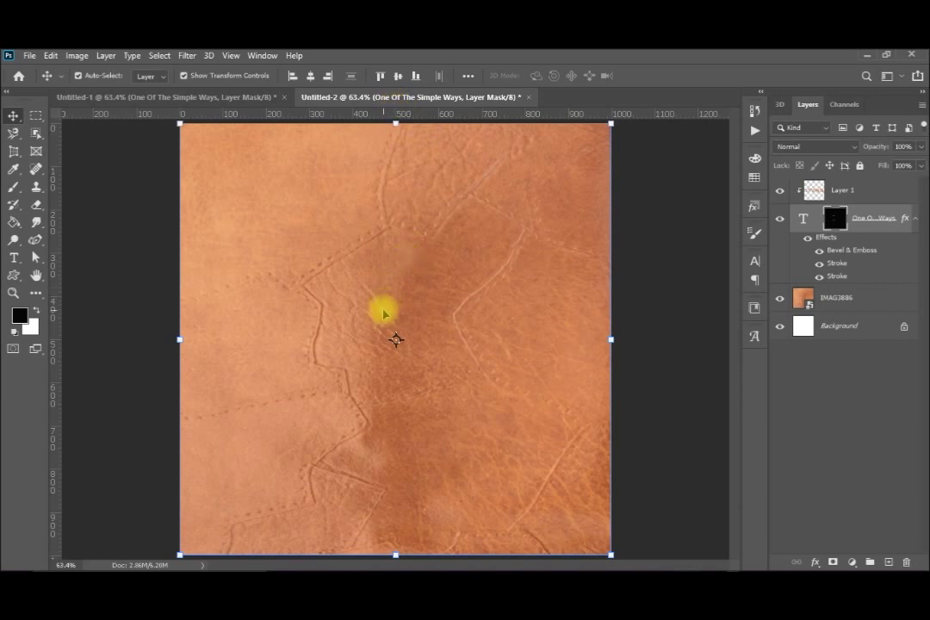
Move the unlinked mask back and forth across the lettering area with the Move tool
left_click_drag(393, 326, 229, 338)
left_click_drag(282, 353, 157, 347)
left_click_drag(215, 353, 469, 326)
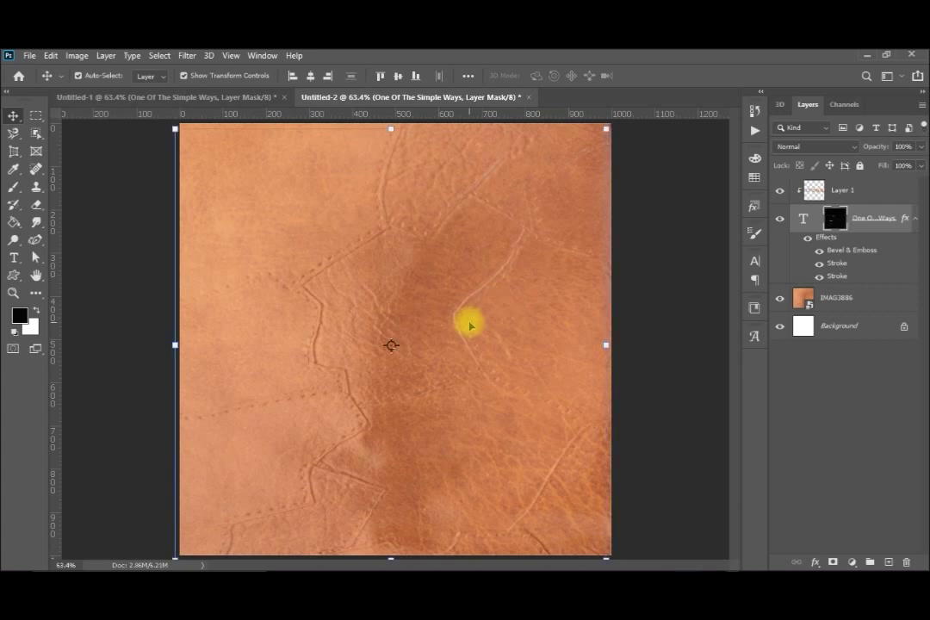
Show the Timeline and create a video timeline for the document
left_click(252, 56)
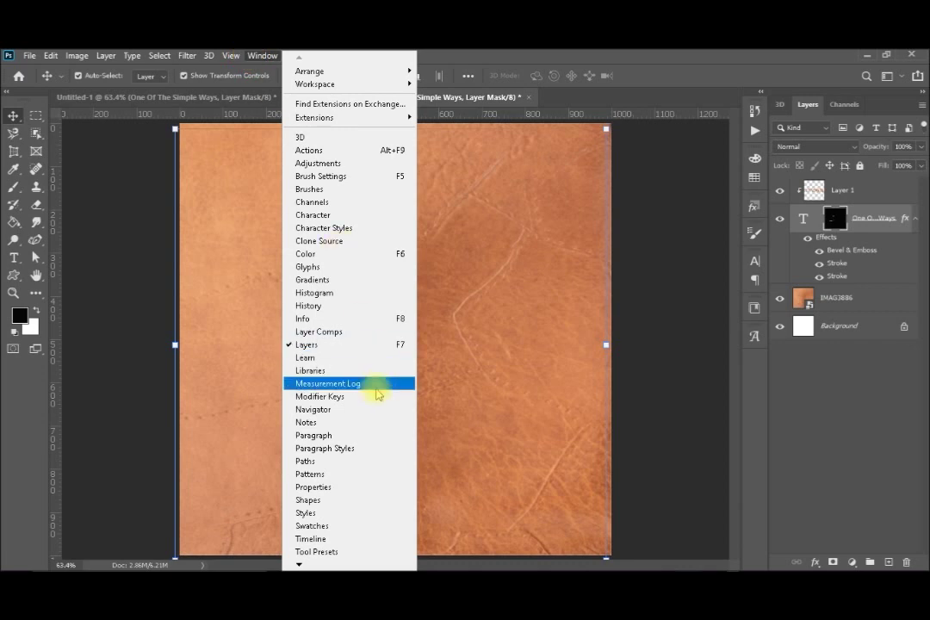
left_click(358, 540)
left_click(377, 536)
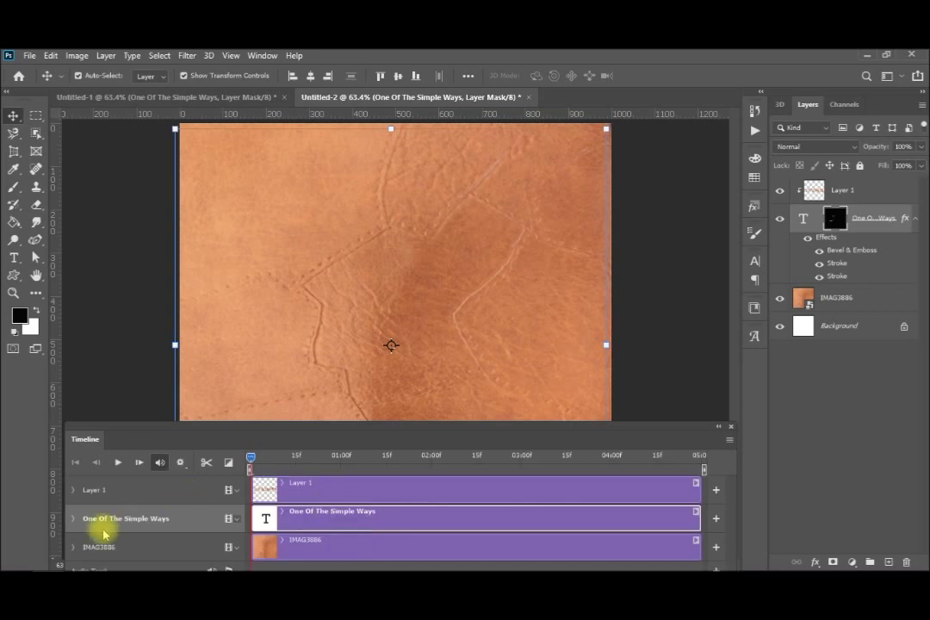
Expand the text layer's track properties and set a Layer Mask Position keyframe at the start of the timeline
left_click(73, 520)
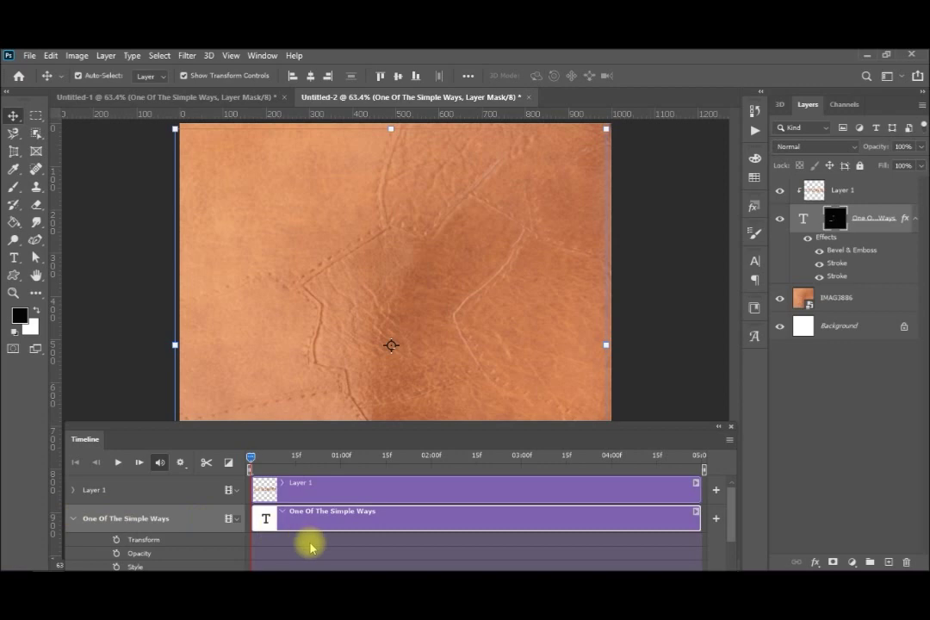
left_click_drag(733, 524, 735, 538)
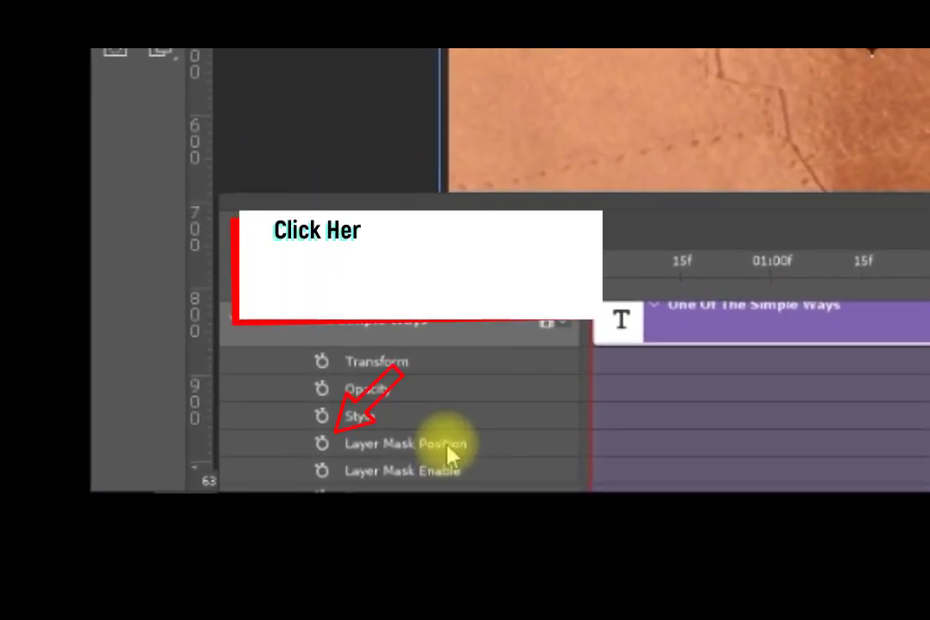
left_click(323, 445)
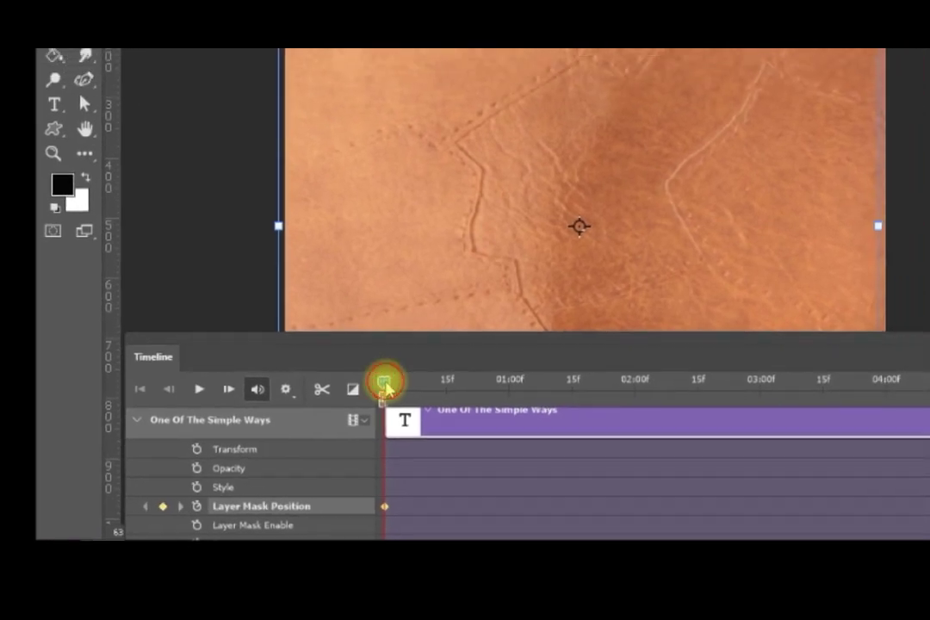
Set a Layer Mask Position keyframe at the end of the timeline by moving the text's mask right until the whole phrase is revealed
left_click_drag(473, 345, 929, 347)
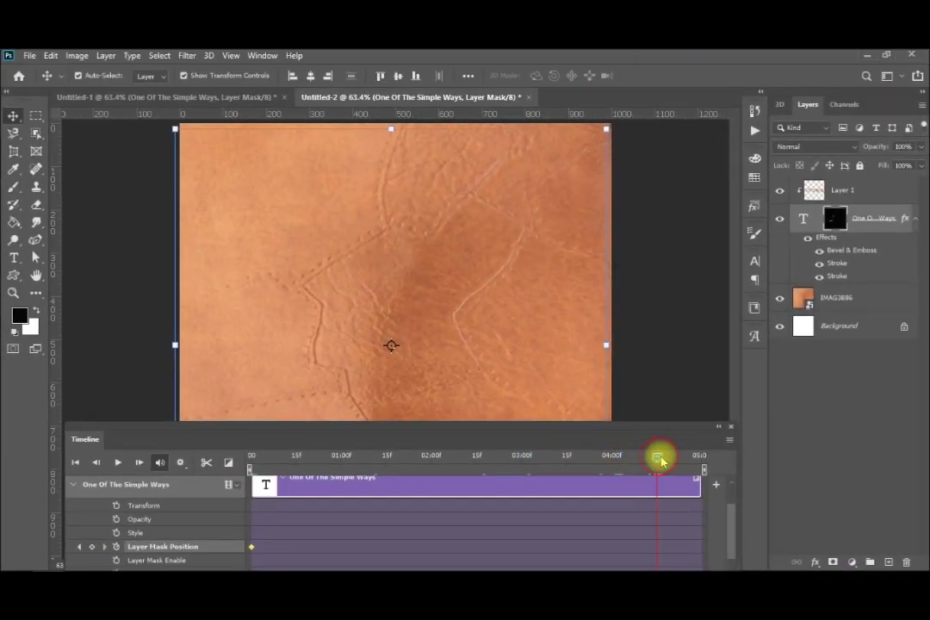
left_click_drag(661, 461, 692, 461)
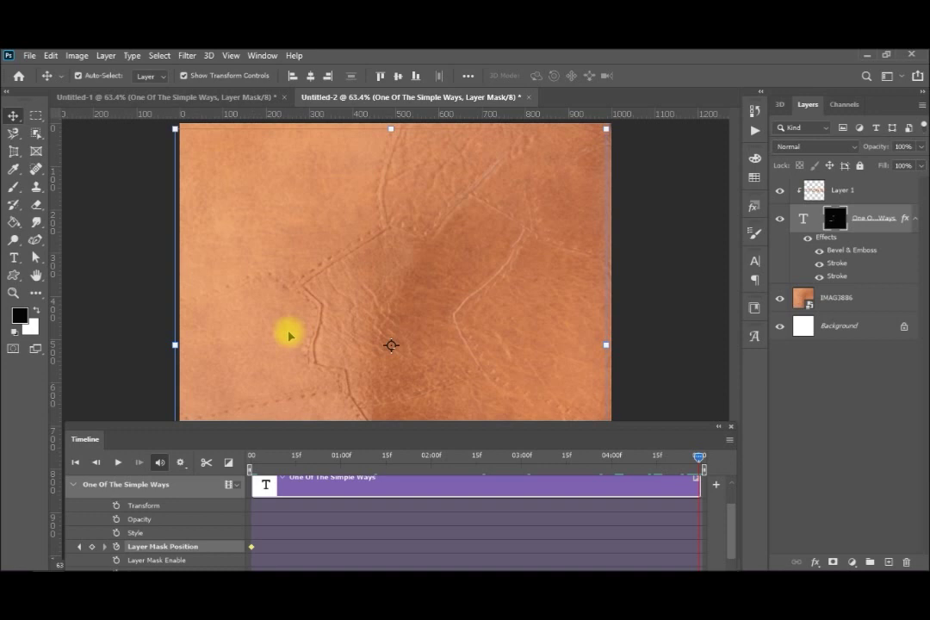
left_click_drag(289, 336, 737, 320)
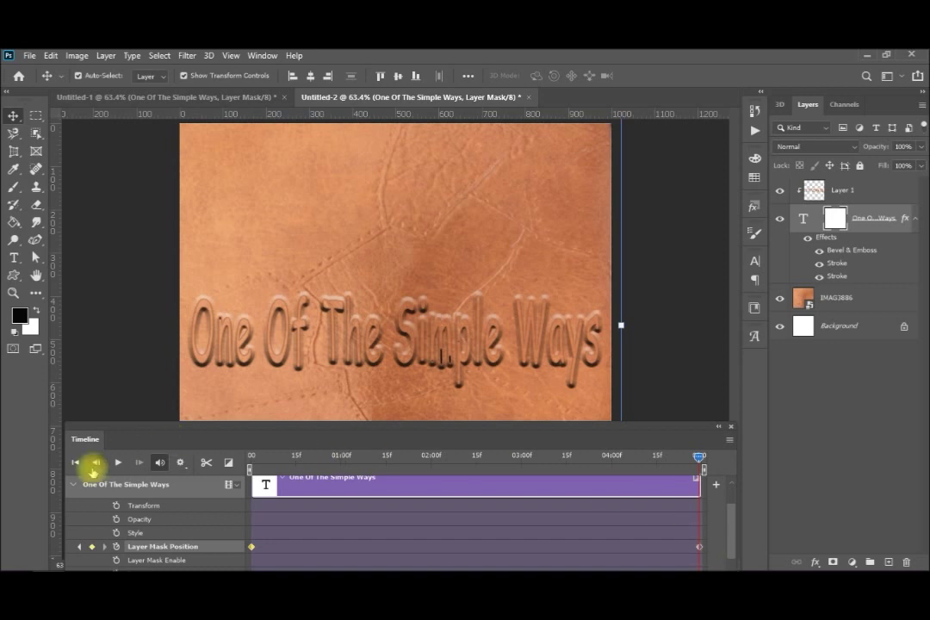
Preview the start of the text reveal animation, stop it near 01:00f, and return the playhead to the first frame
left_click(118, 464)
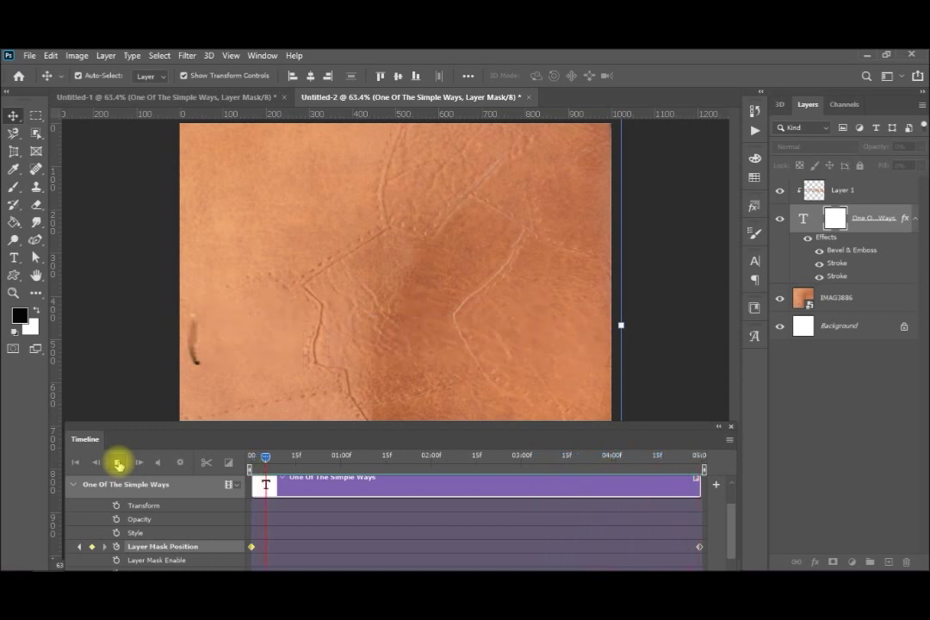
left_click(118, 465)
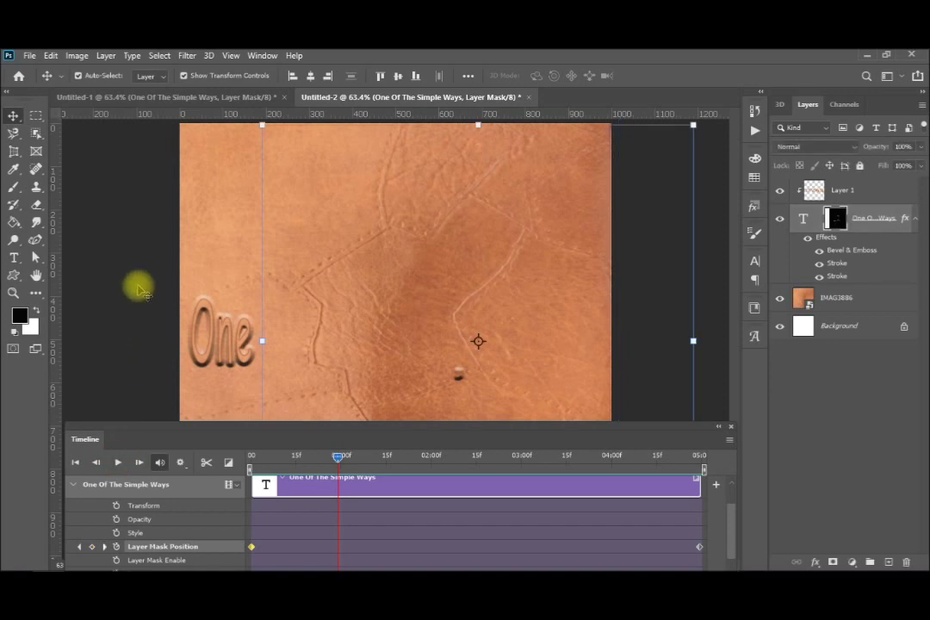
left_click(77, 462)
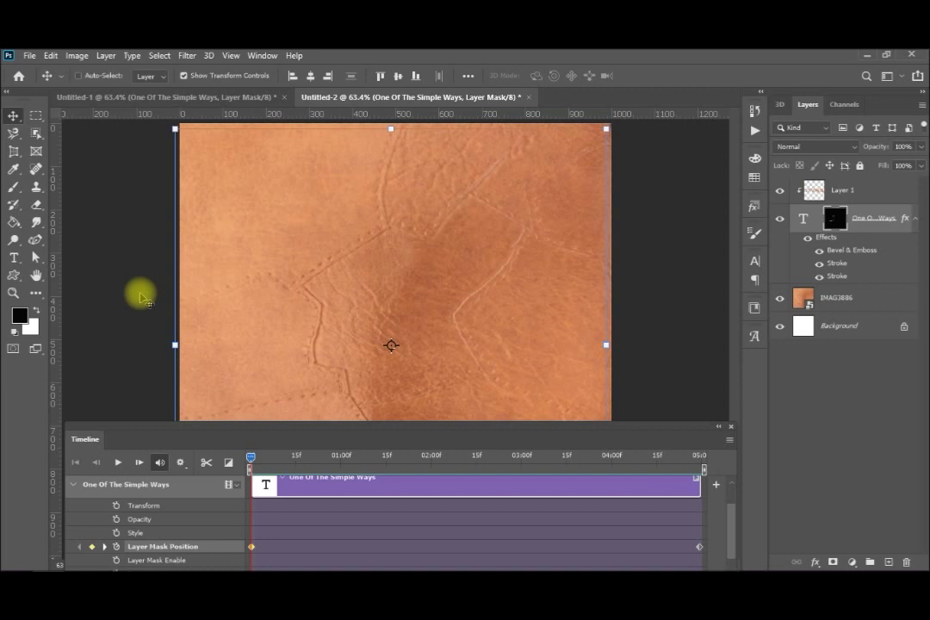
Add a new layer, place it above Layer 1, and release it from the clipping mask
key("ctrl+shift+n")
key("Return")
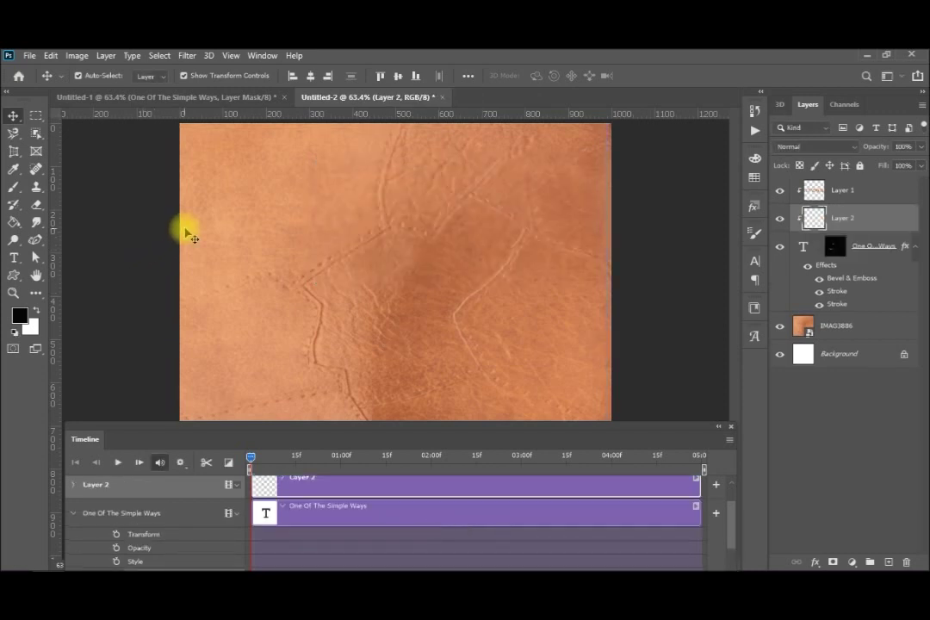
mouse_move(867, 220)
left_mouse_down()
mouse_move(866, 188)
mouse_move(868, 217)
left_mouse_up()
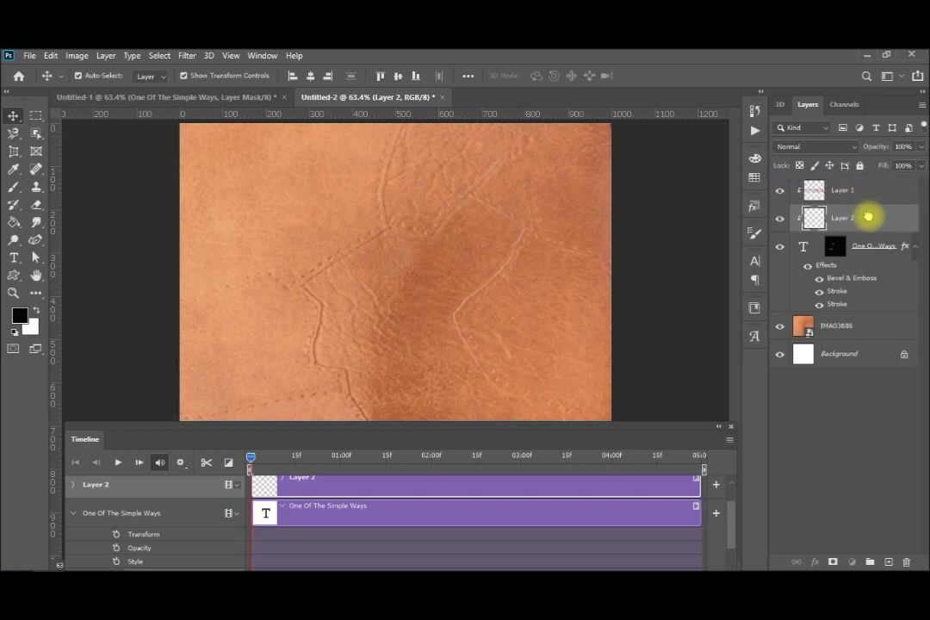
left_click_drag(869, 217, 871, 190)
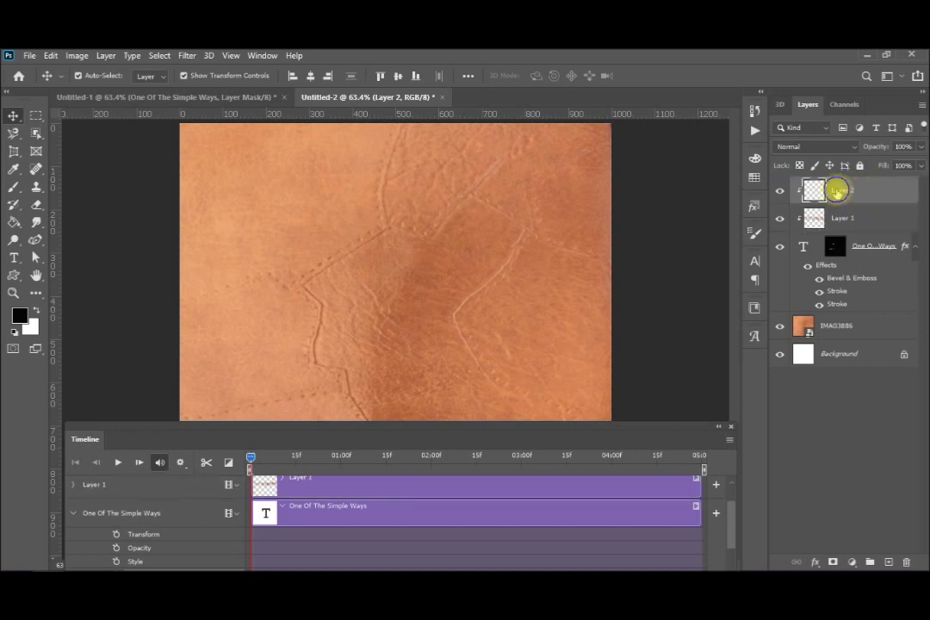
right_click(836, 191)
left_click(768, 281)
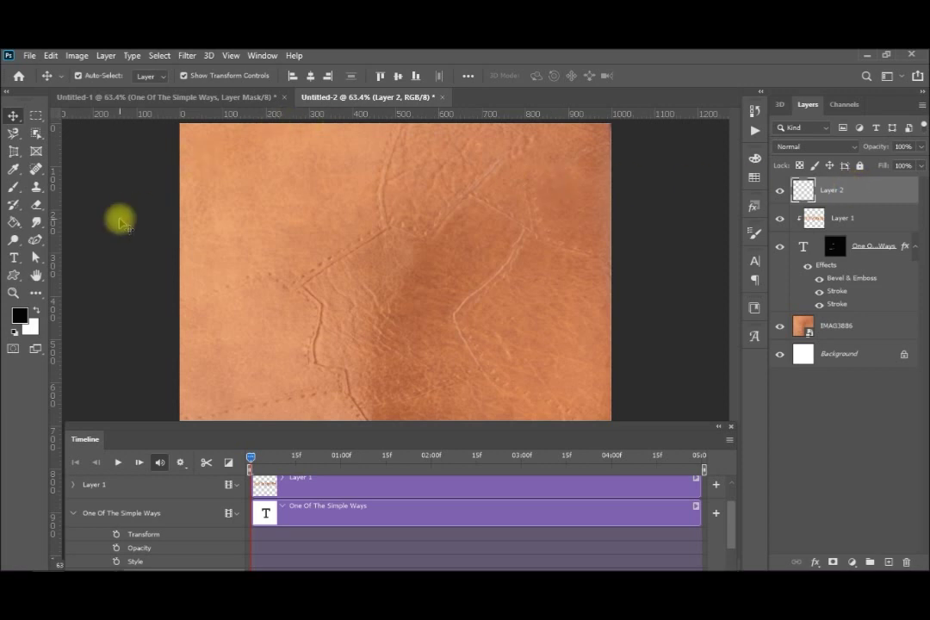
Draw a five-point star about 184 by 190 px with the Custom Shape tool and place it in the leather's upper-left area
left_click(13, 274)
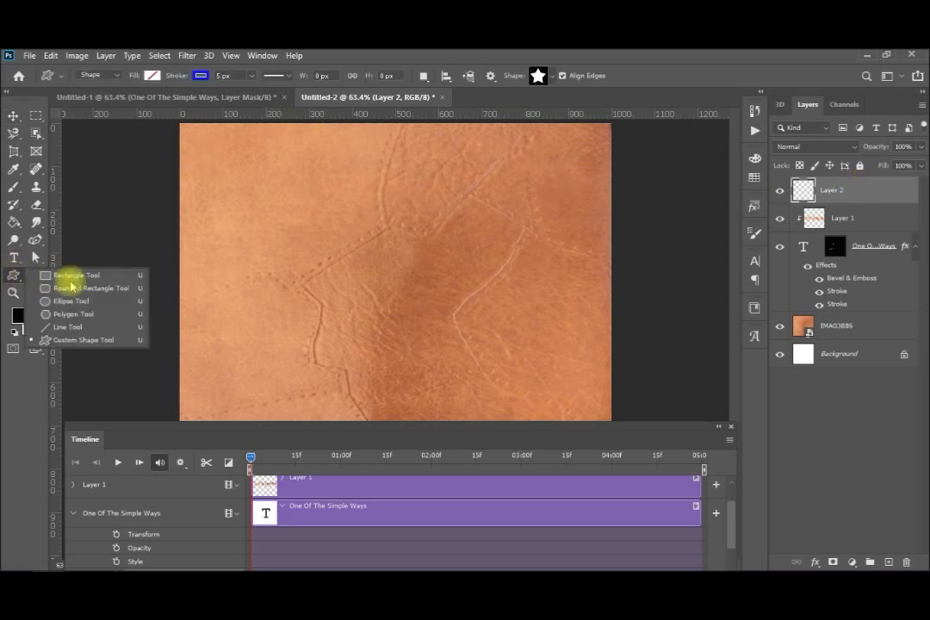
left_click(90, 340)
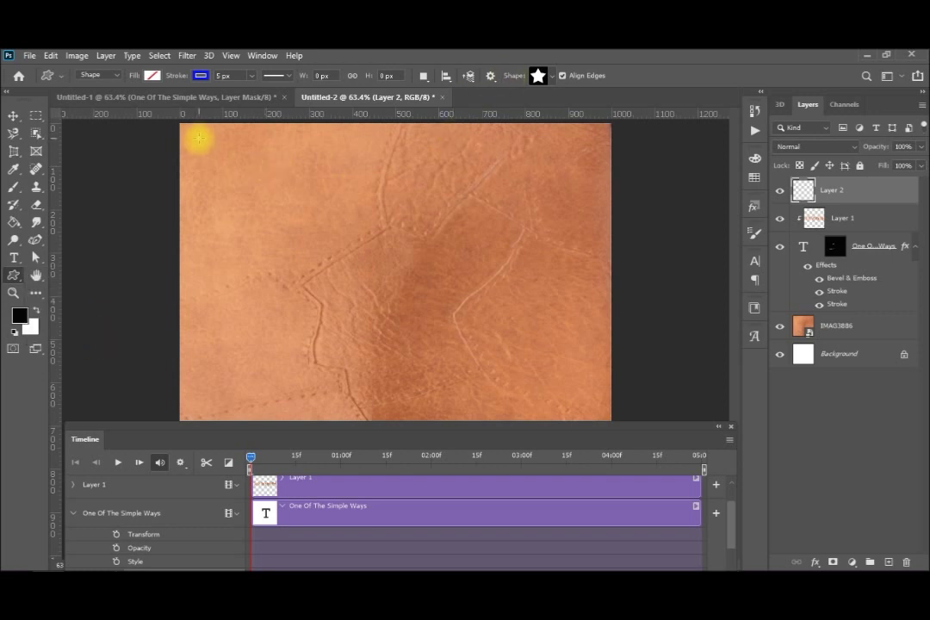
left_click_drag(198, 137, 237, 179)
key("v")
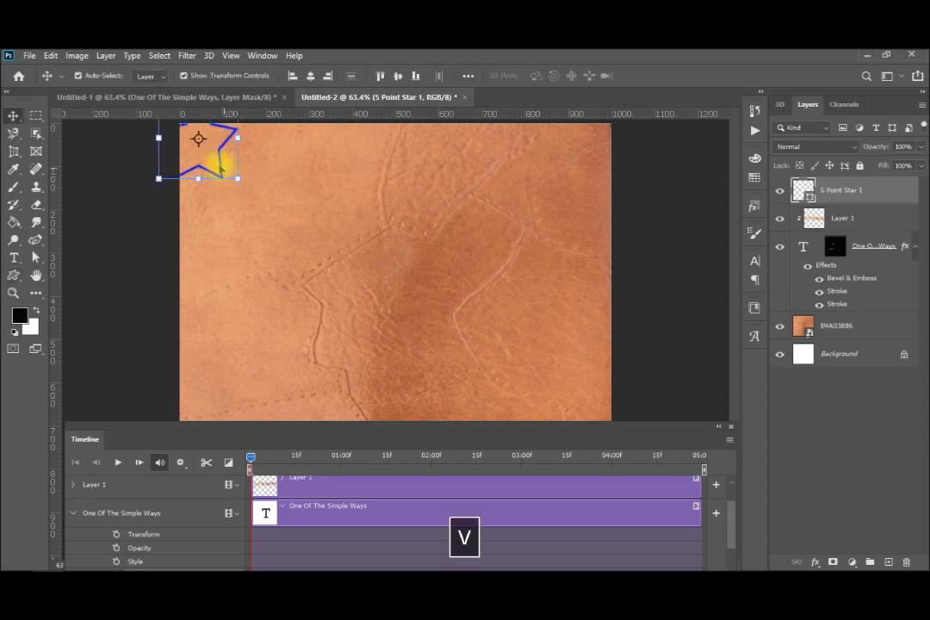
left_click_drag(220, 179, 267, 220)
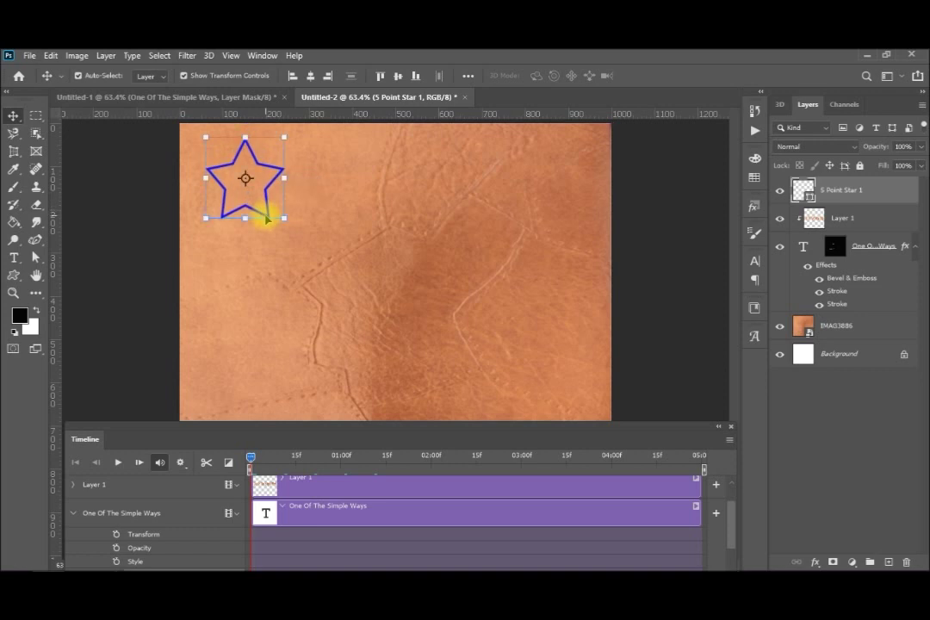
Set both the star's stroke and its fill to yellow from the recently used colors
left_click(14, 275)
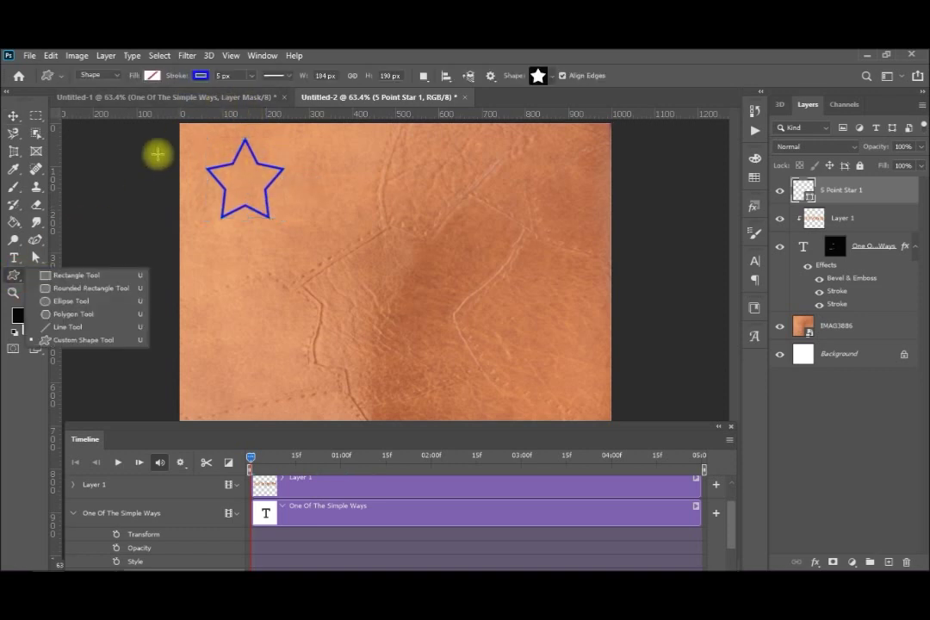
left_click(199, 76)
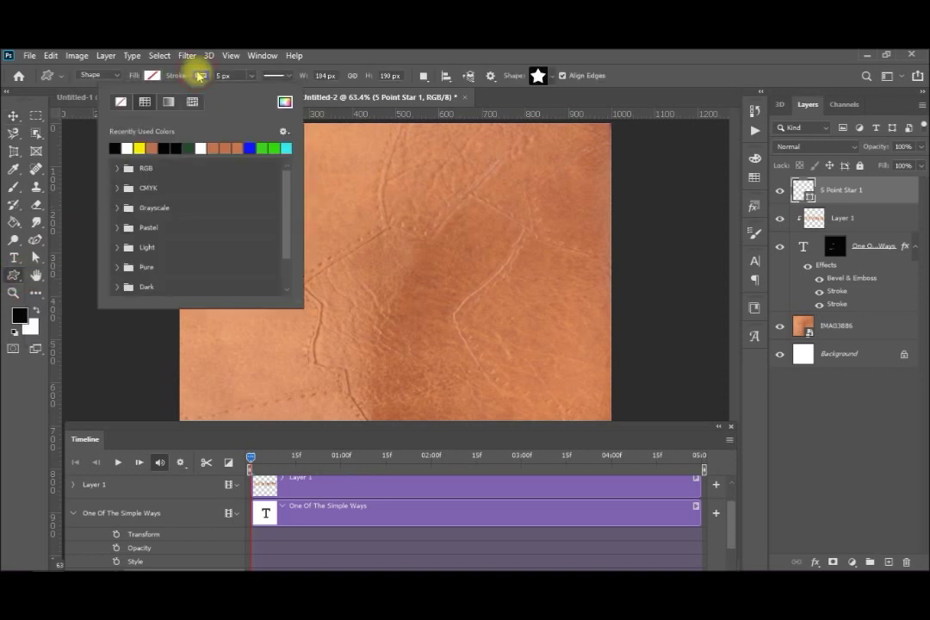
left_click(140, 148)
left_click(152, 75)
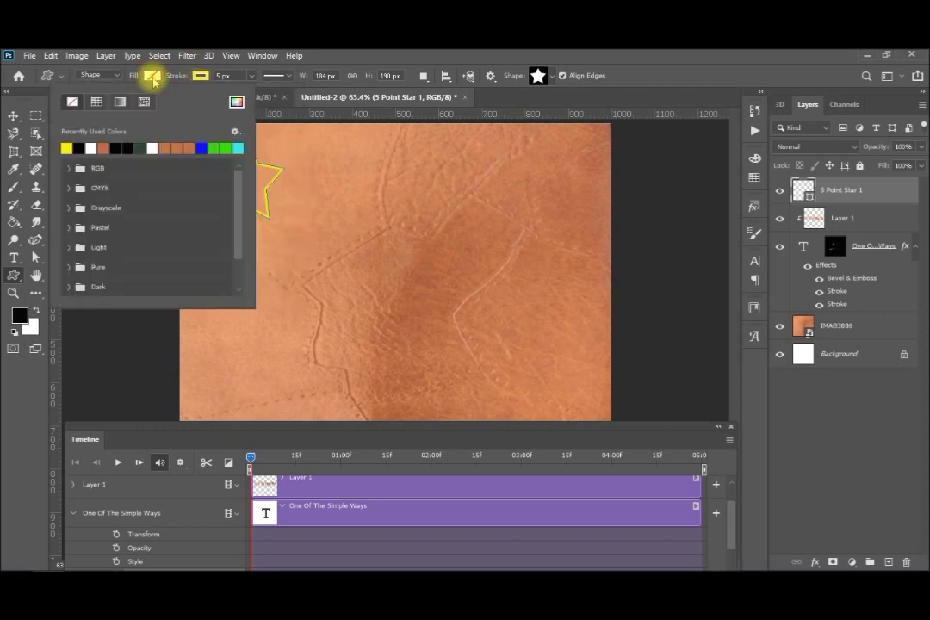
left_click(67, 148)
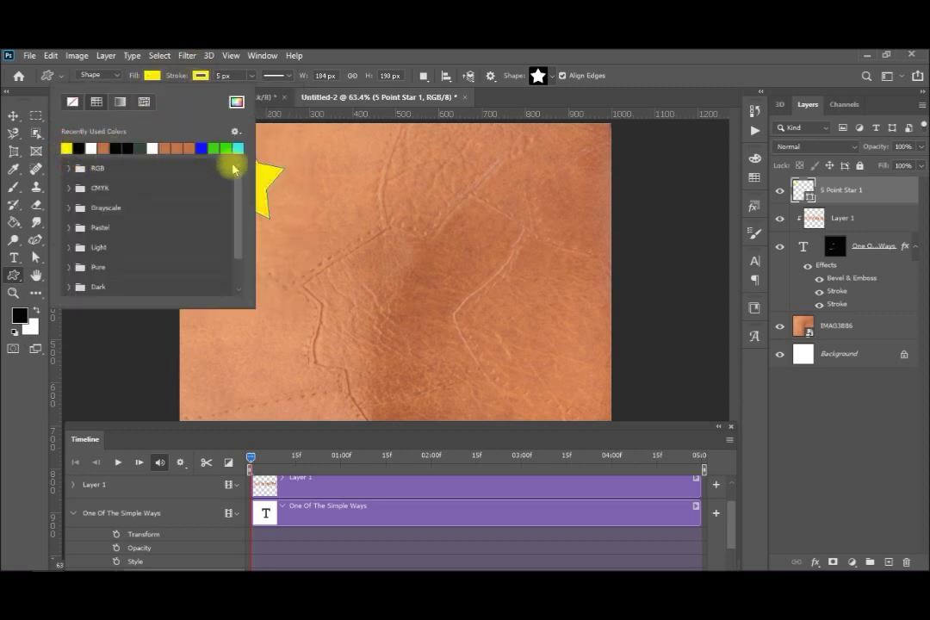
Apply the first gold style in the Metallic group of the 2019 Styles to the star
left_click(756, 206)
left_click(754, 208)
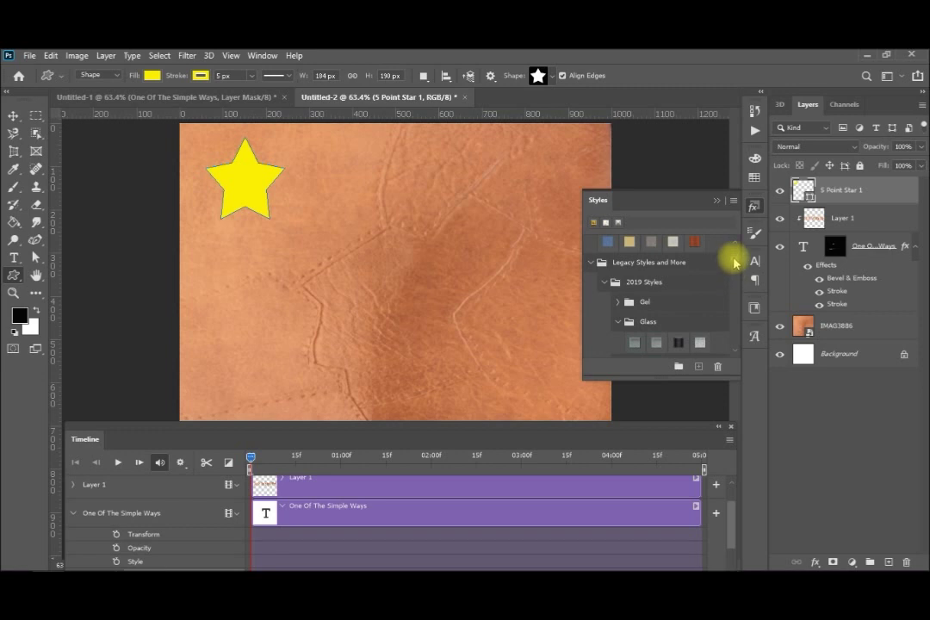
scroll(733, 263, "down", 2)
scroll(732, 263, "up", 3)
scroll(733, 262, "up", 1)
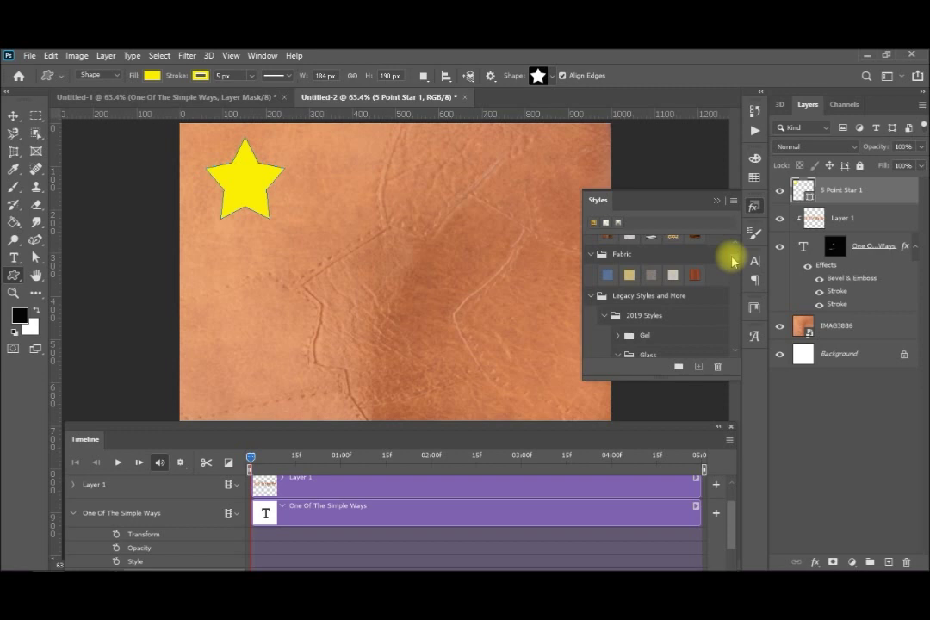
scroll(733, 262, "down", 1)
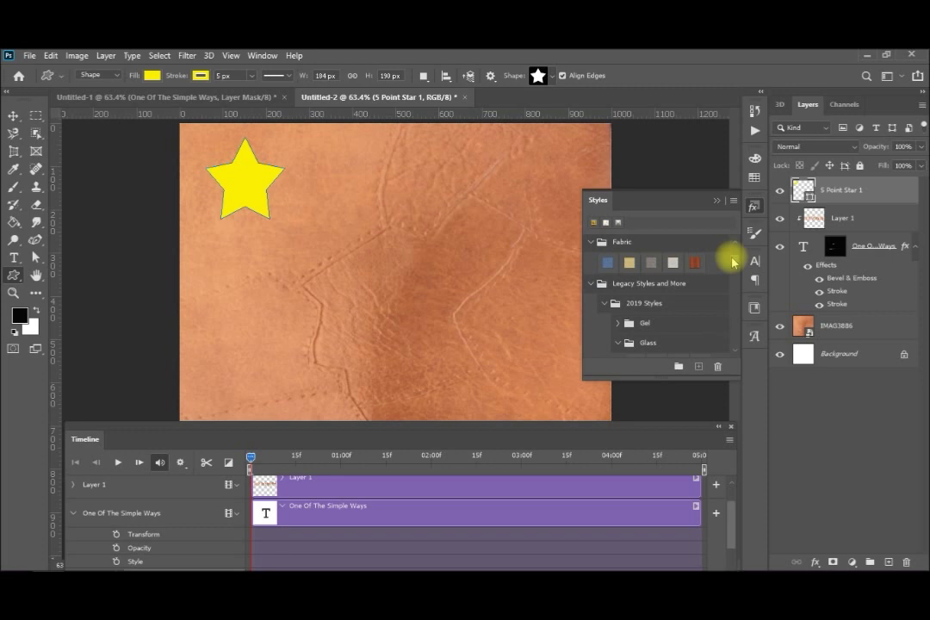
scroll(733, 261, "down", 1)
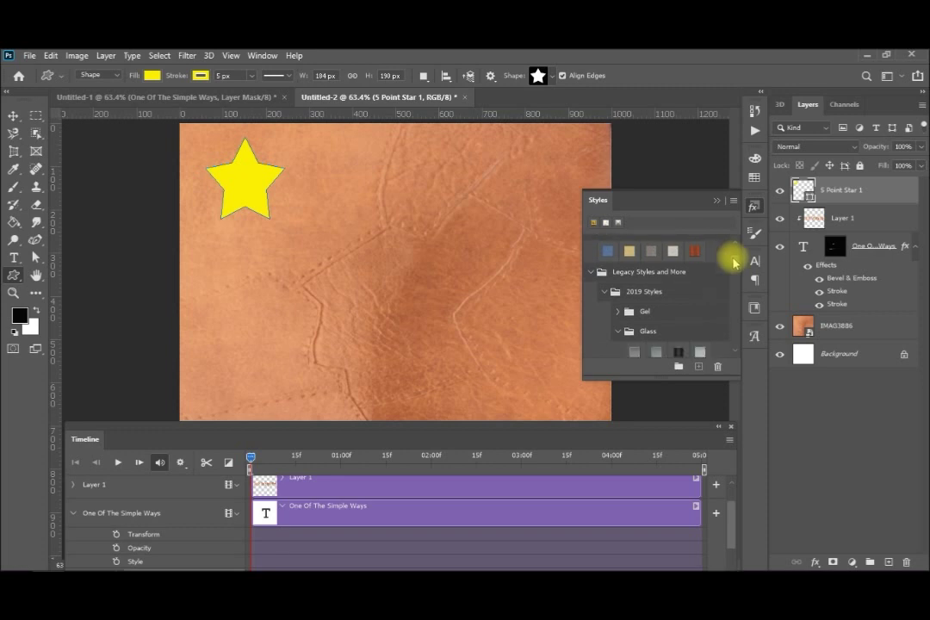
scroll(733, 262, "down", 1)
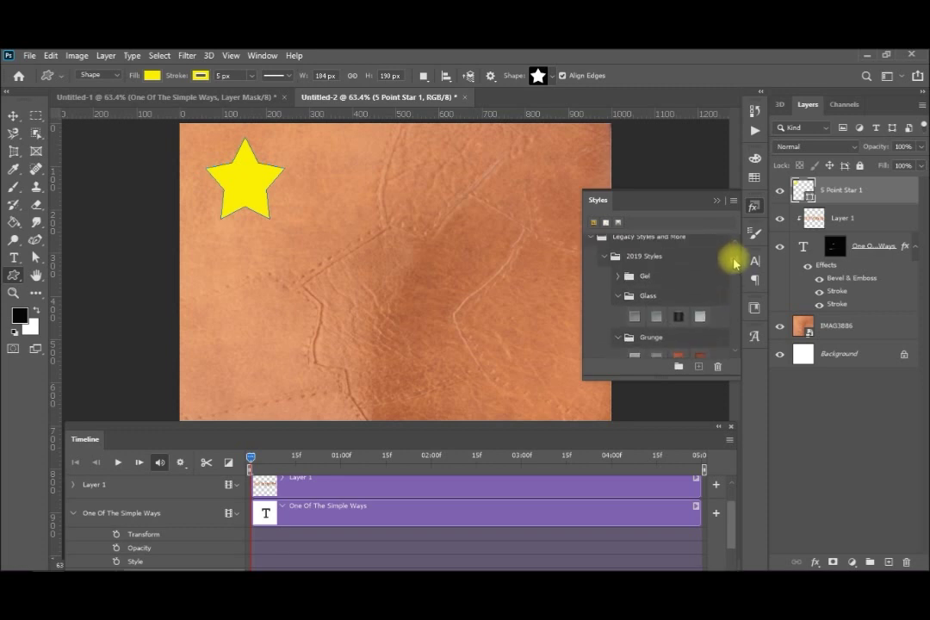
scroll(733, 262, "up", 1)
scroll(734, 262, "down", 10)
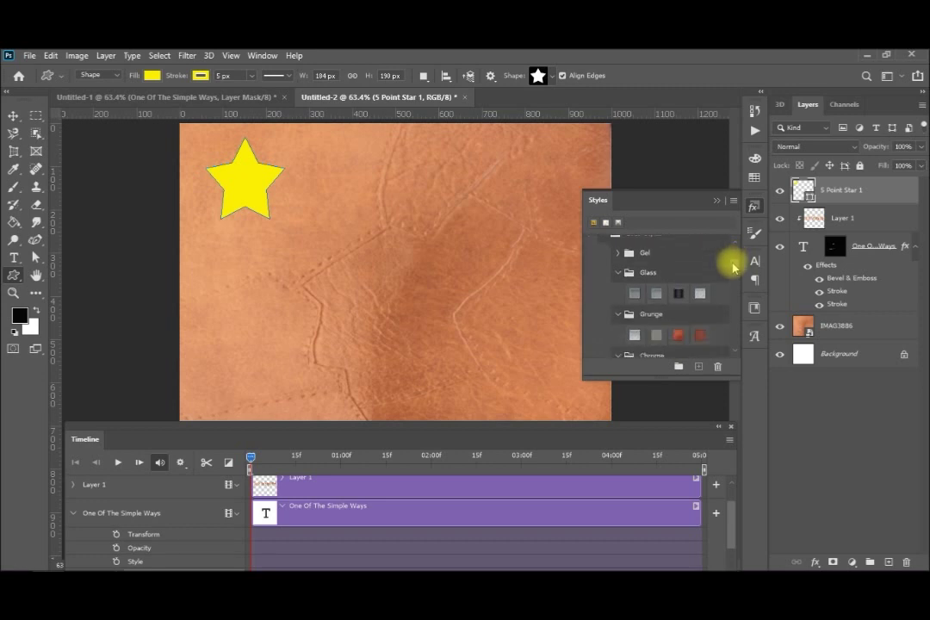
scroll(733, 274, "up", 1)
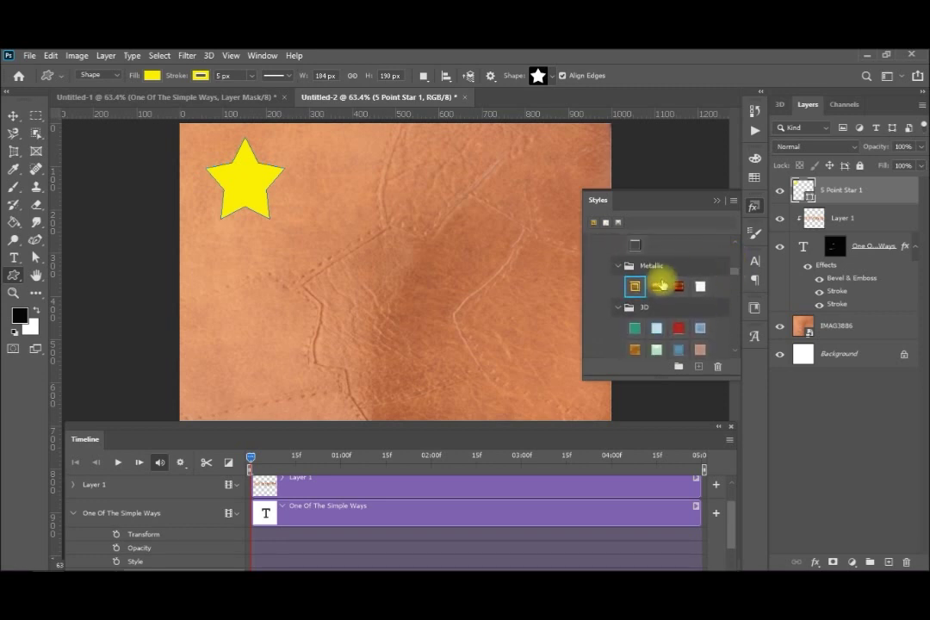
left_click(636, 286)
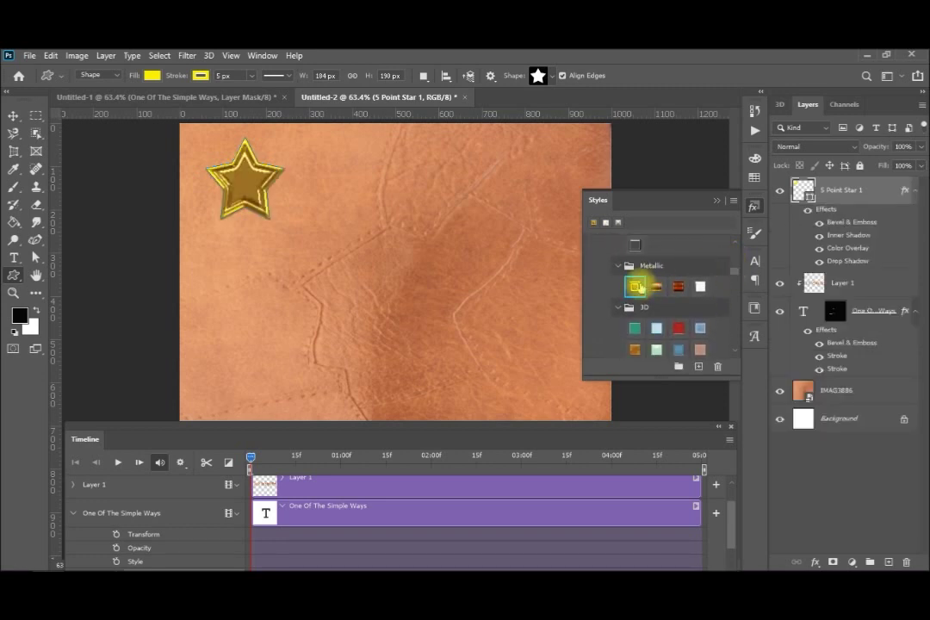
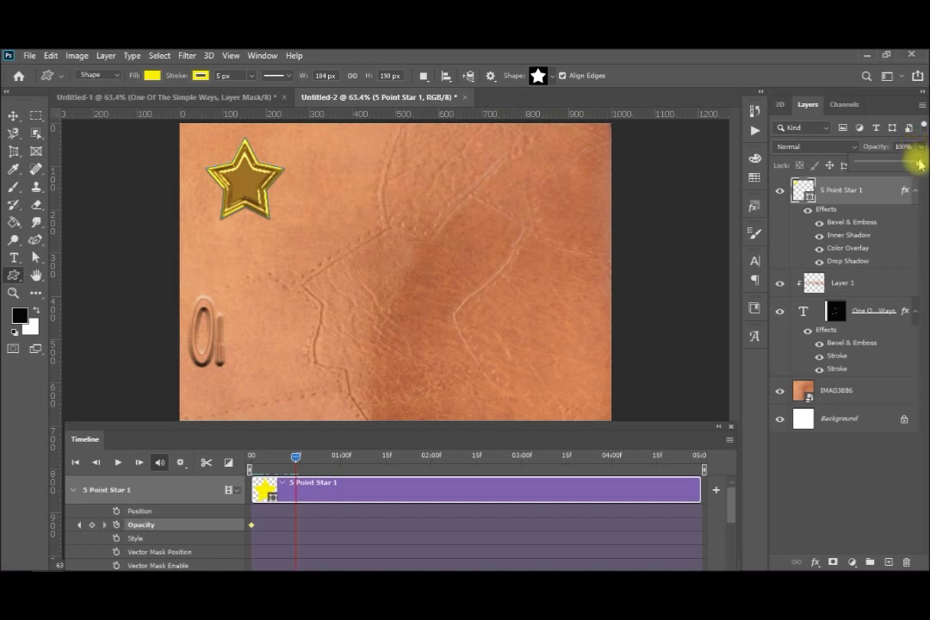
Keyframe the star's opacity at 0% at 15f, 100% at 01:00f and 0% at about 01:15f
left_click_drag(919, 164, 858, 163)
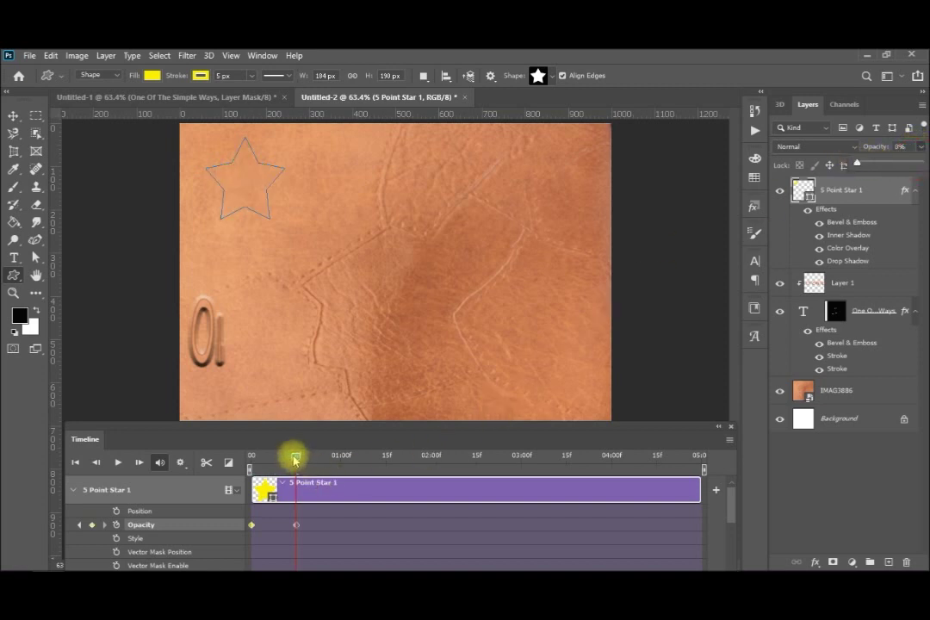
left_click_drag(295, 457, 342, 461)
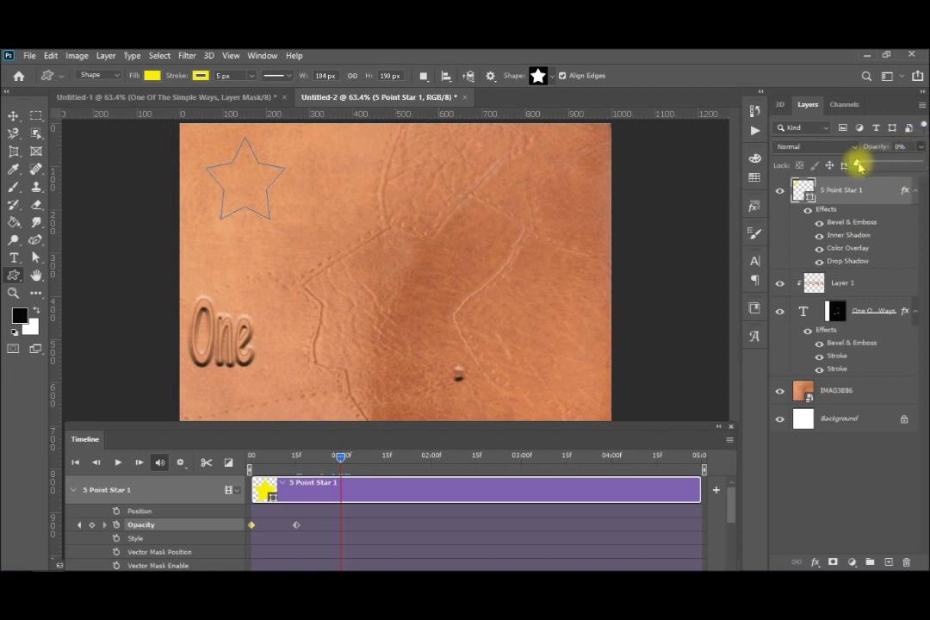
left_click_drag(877, 157, 920, 161)
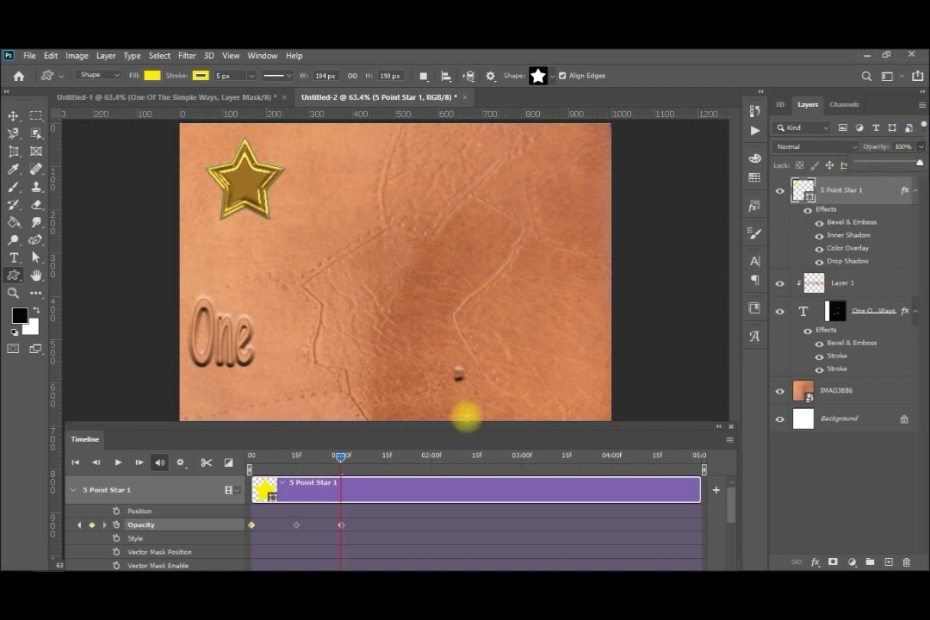
left_click_drag(342, 462, 389, 464)
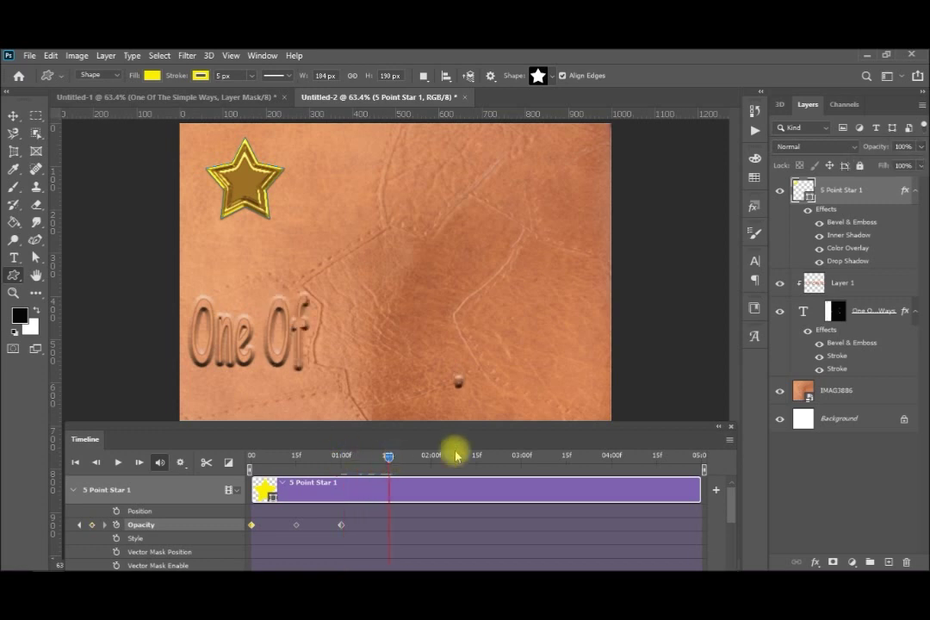
left_click(921, 146)
left_click_drag(920, 164, 839, 164)
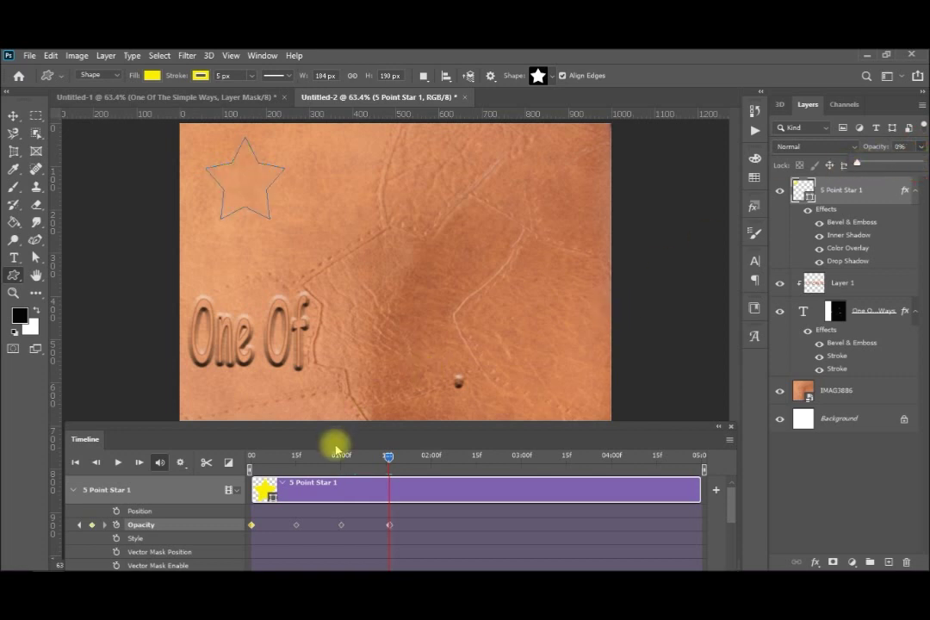
Copy the star's three opacity keyframes at 15f, 01:00f and 01:15f and paste them starting at 02:00f
left_click(296, 529)
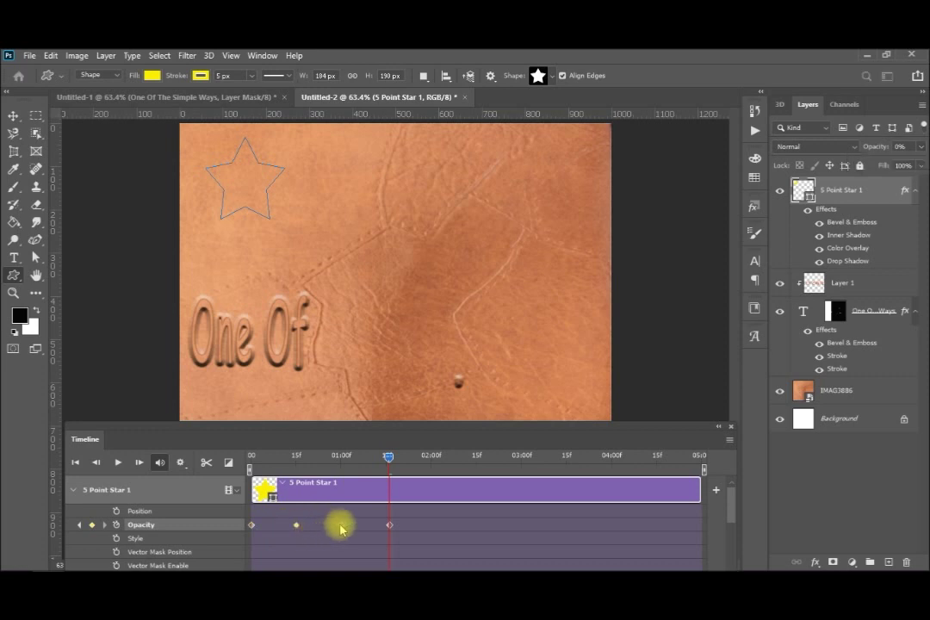
left_click(341, 526, "ctrl")
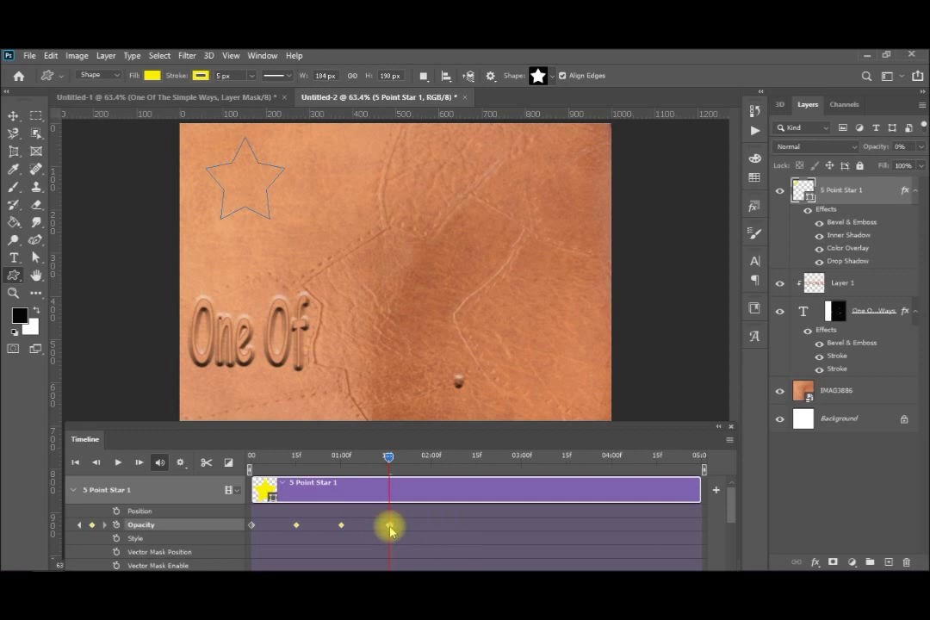
right_click(391, 527)
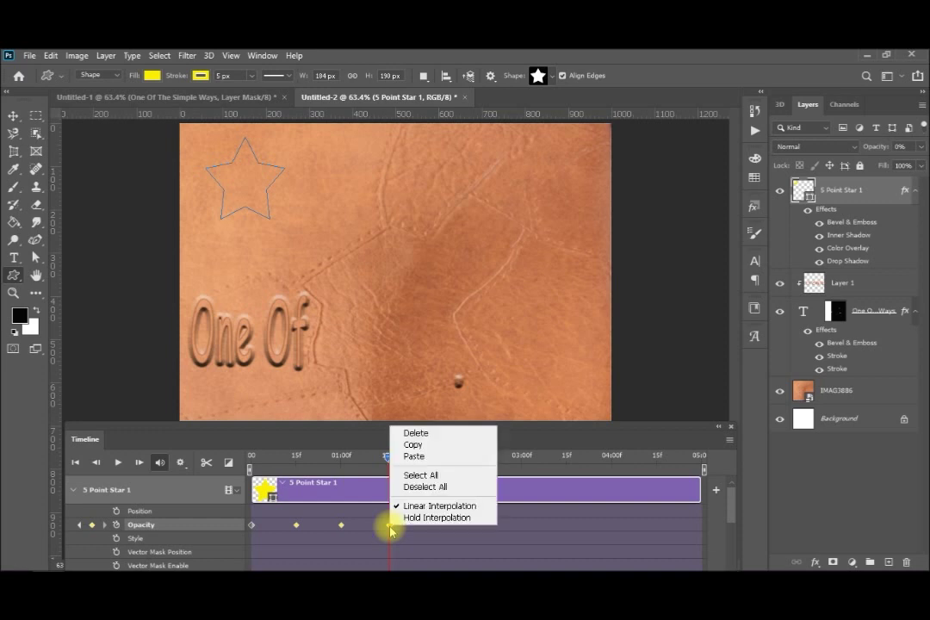
left_click(418, 445)
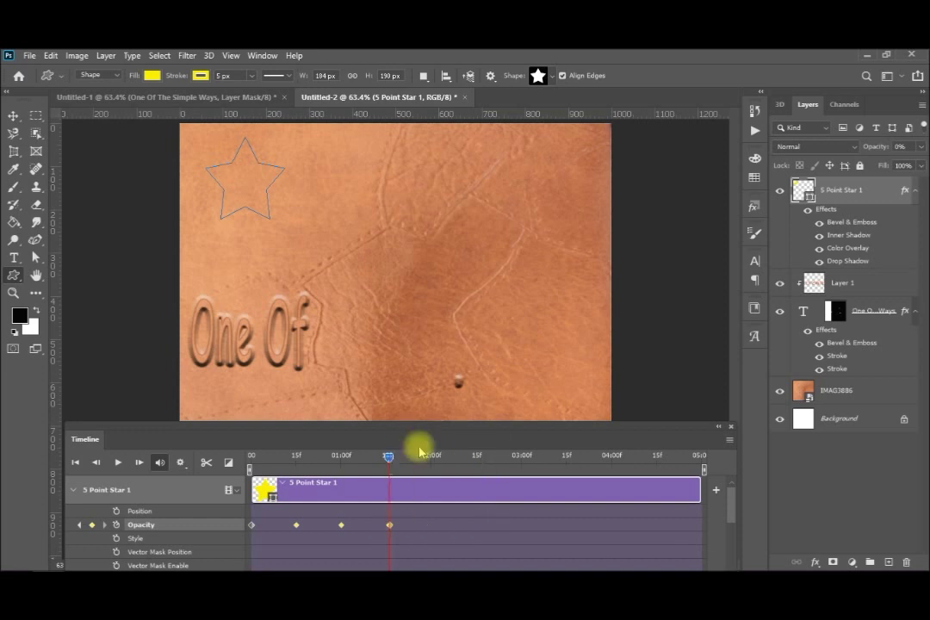
left_click(391, 455)
left_click_drag(419, 458, 433, 455)
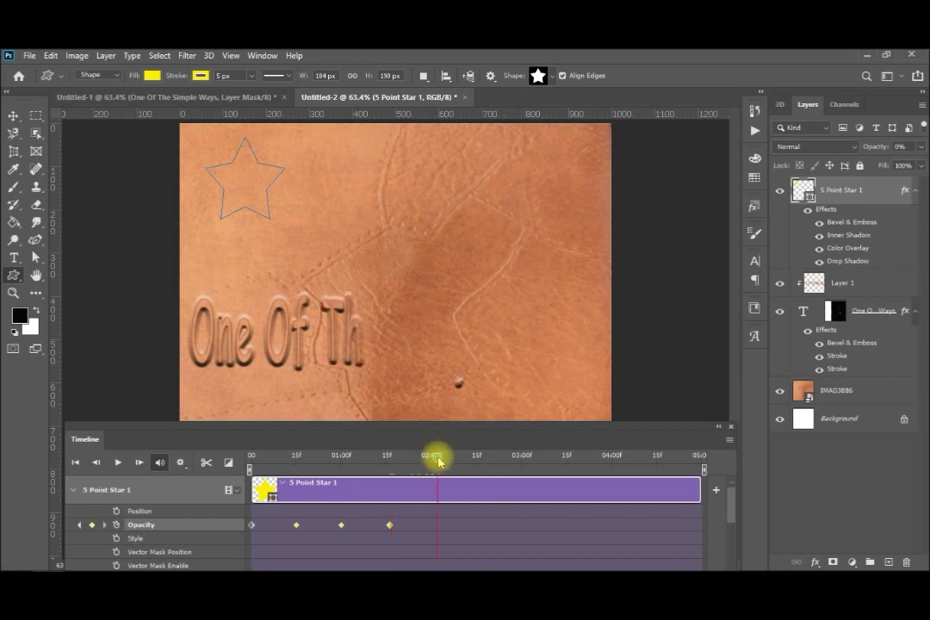
left_click(390, 524)
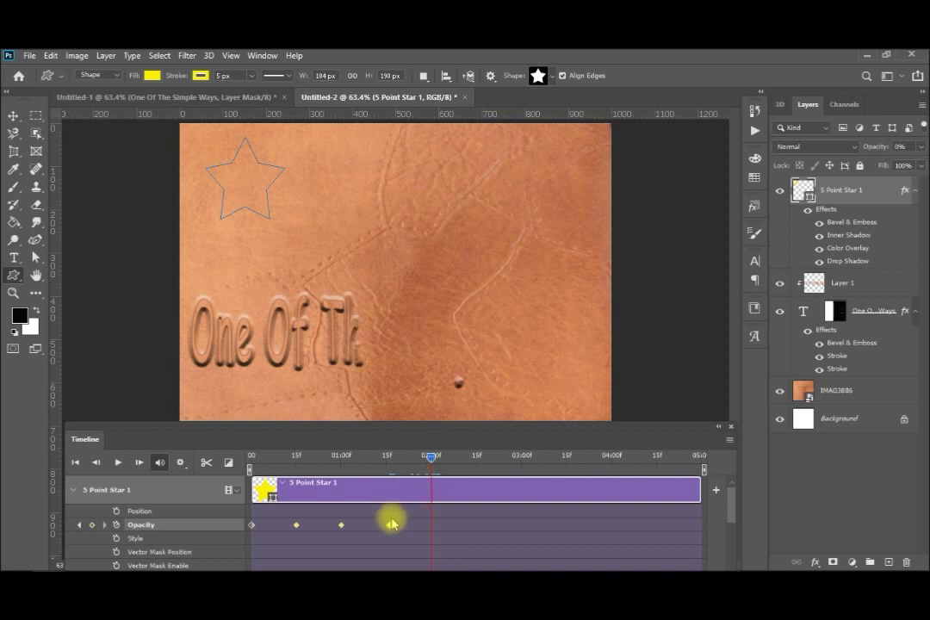
right_click(390, 523)
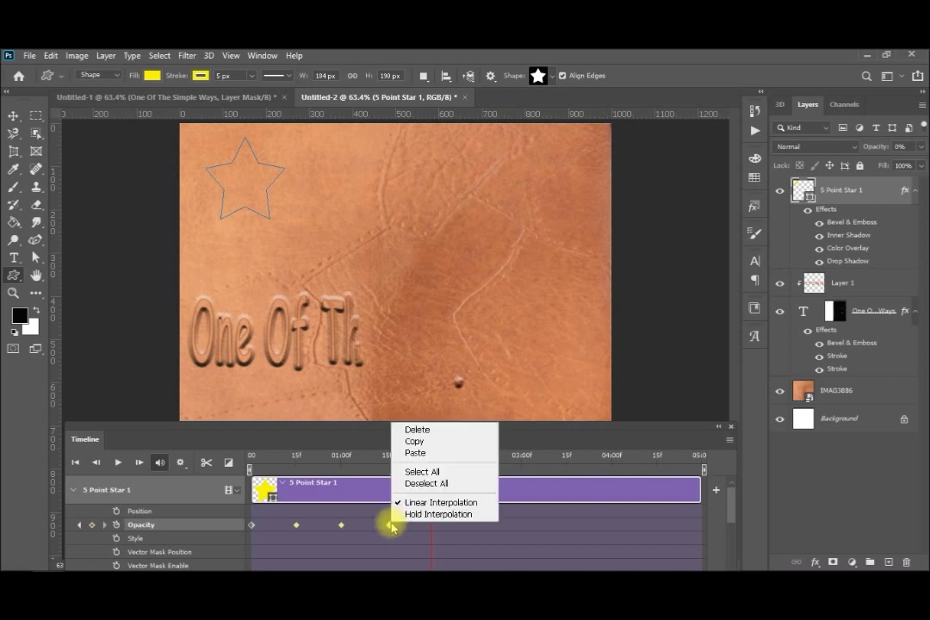
left_click(437, 454)
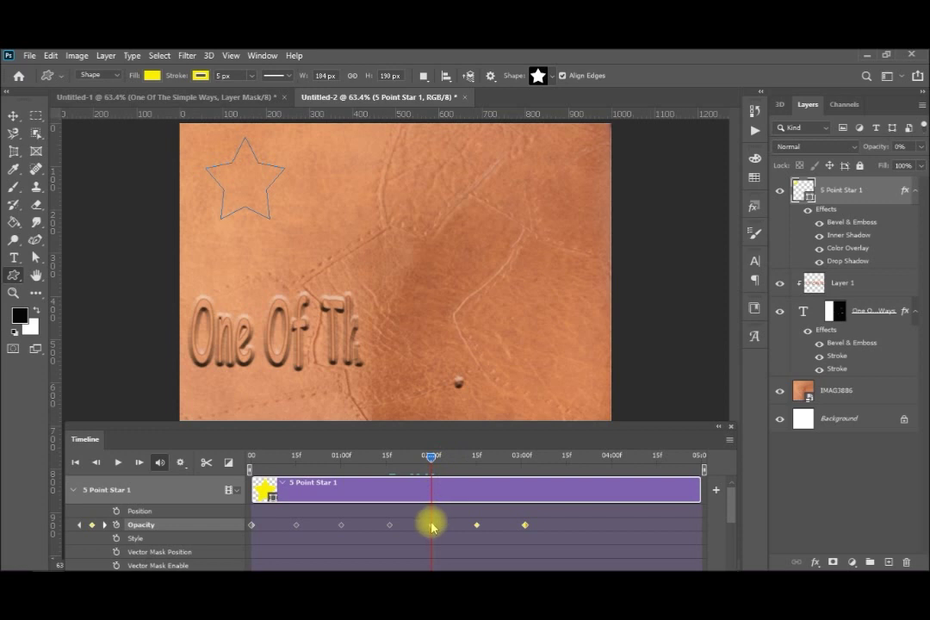
Paste the three copied opacity keyframes once more for the star, starting at about 03:15f
left_click_drag(431, 461, 564, 465)
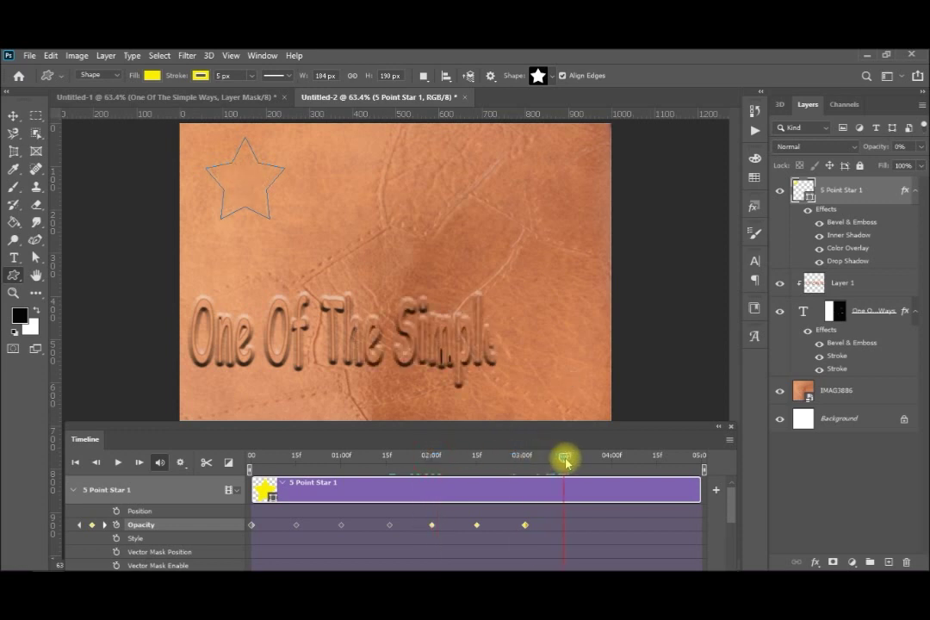
right_click(527, 528)
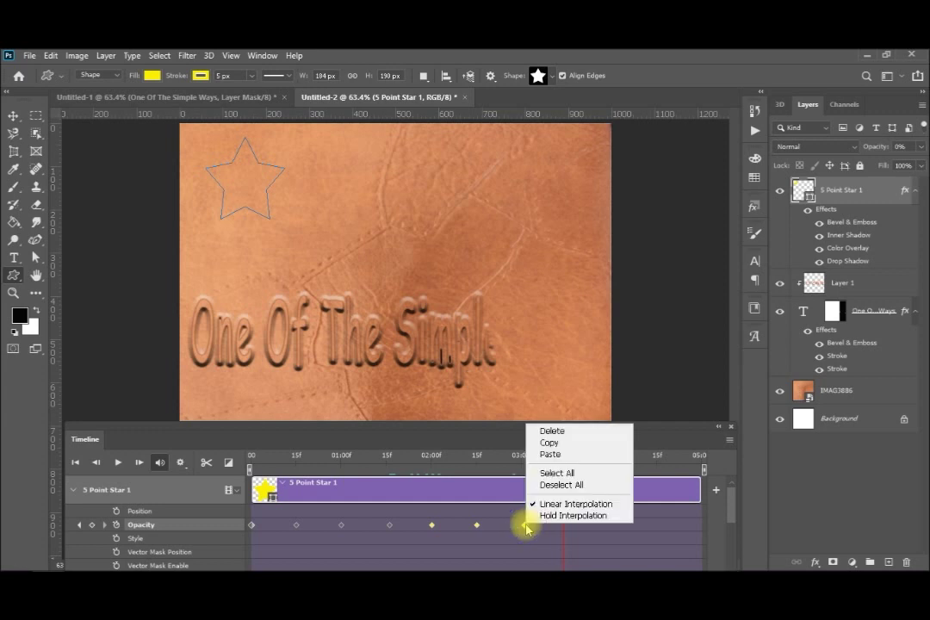
left_click(556, 459)
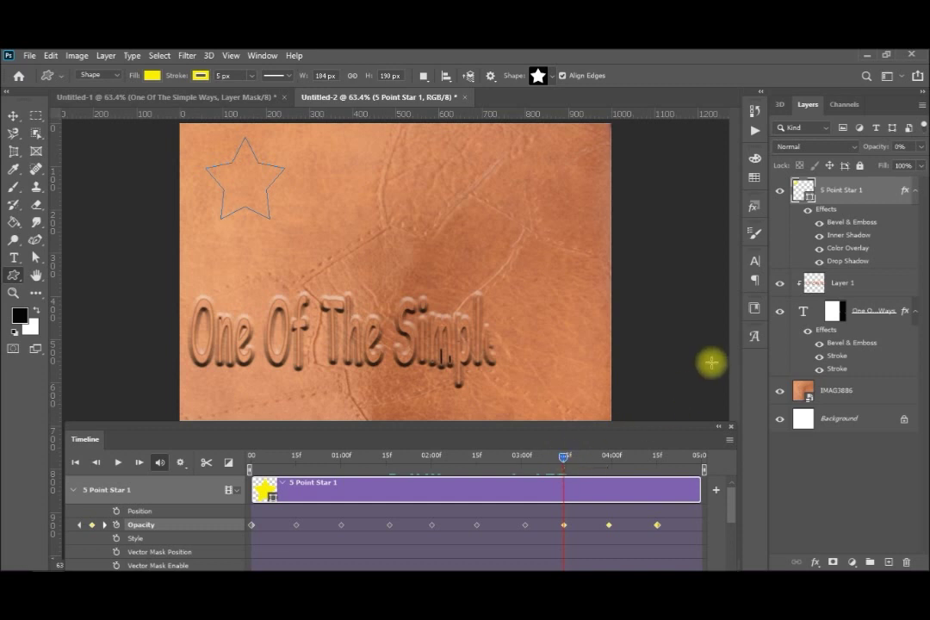
Duplicate the 5 Point Star 1 layer within the same document under the name 5 Point Star 2
right_click(840, 197)
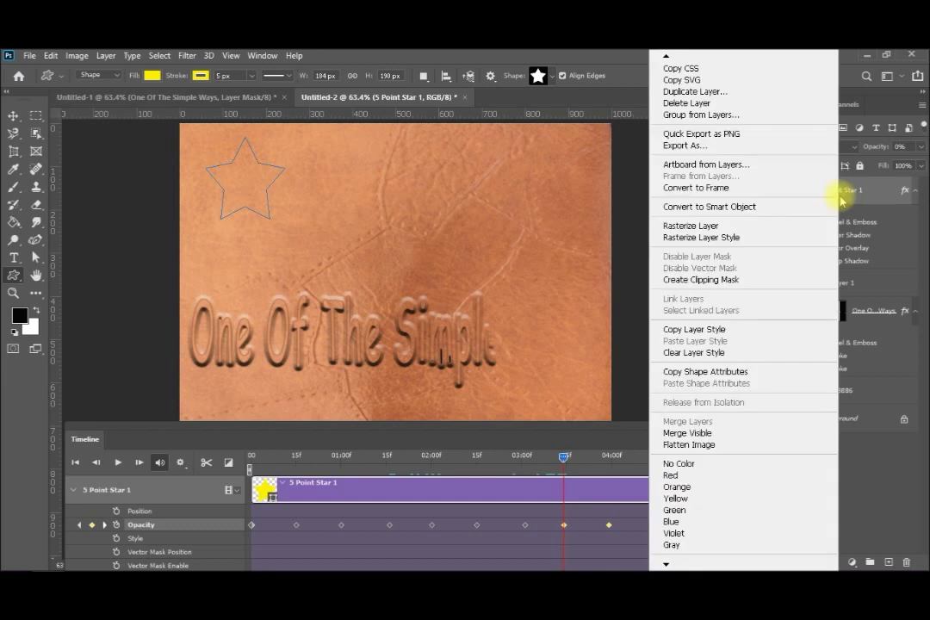
left_click(769, 91)
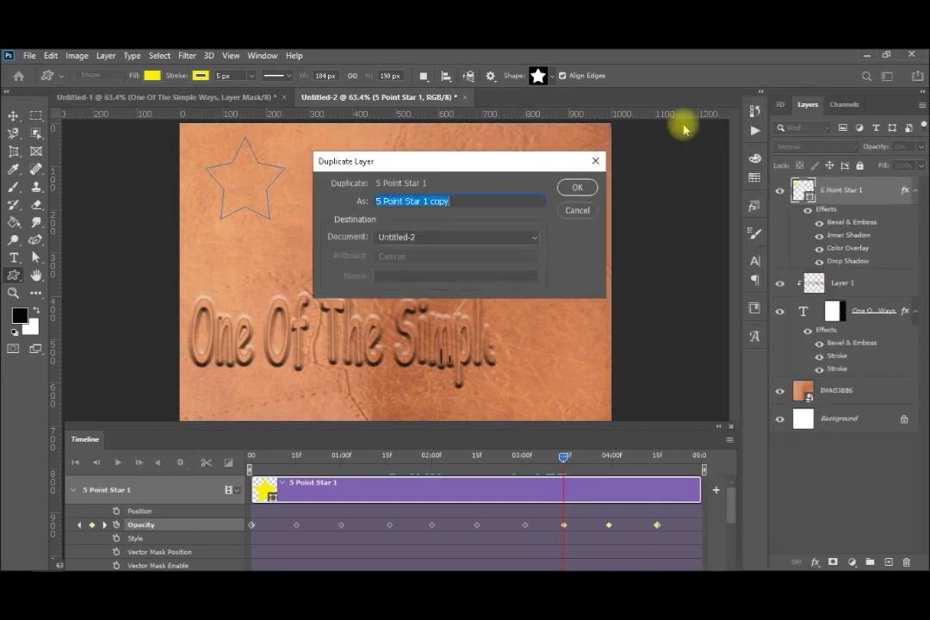
left_click(498, 205)
key("BackSpace")
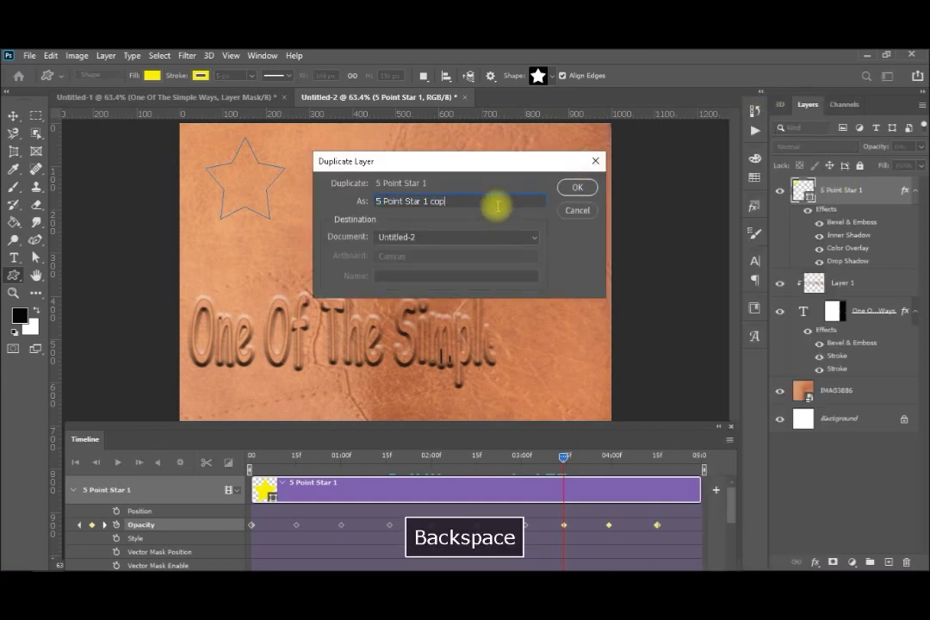
type("2")
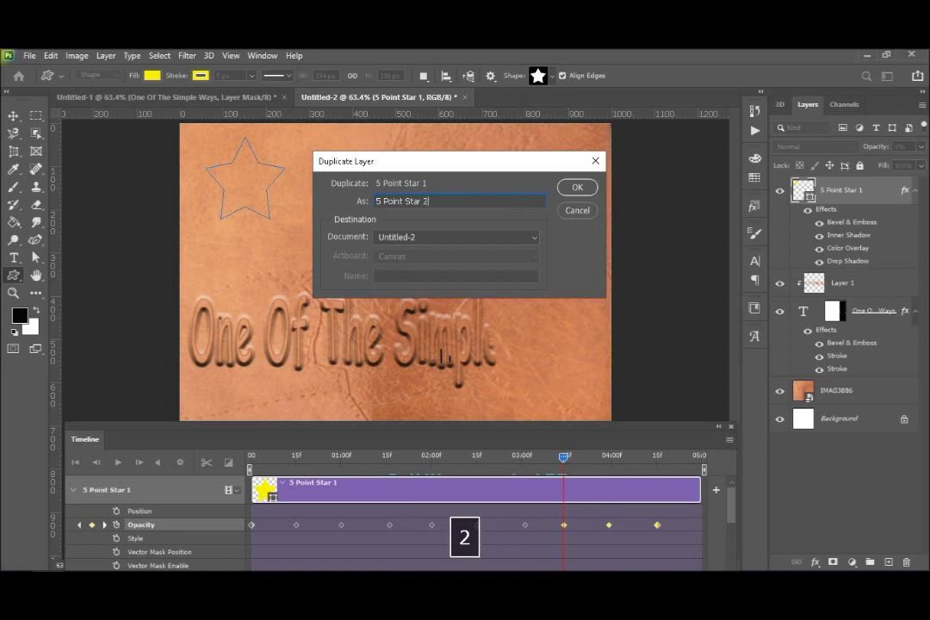
left_click(576, 185)
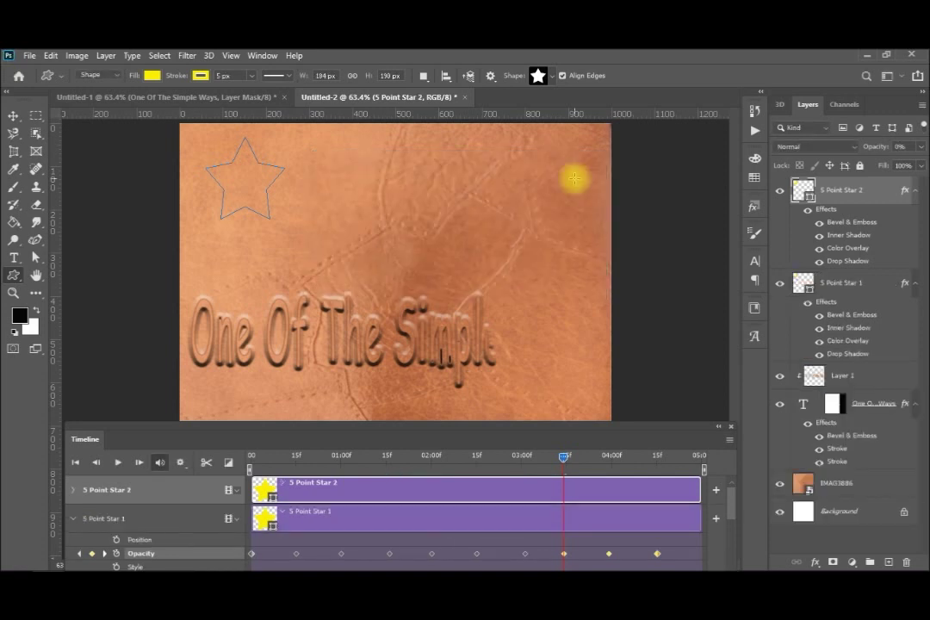
Advance to a frame that shows the stars and move 5 Point Star 2 diagonally down and to the right of the first star
key("v")
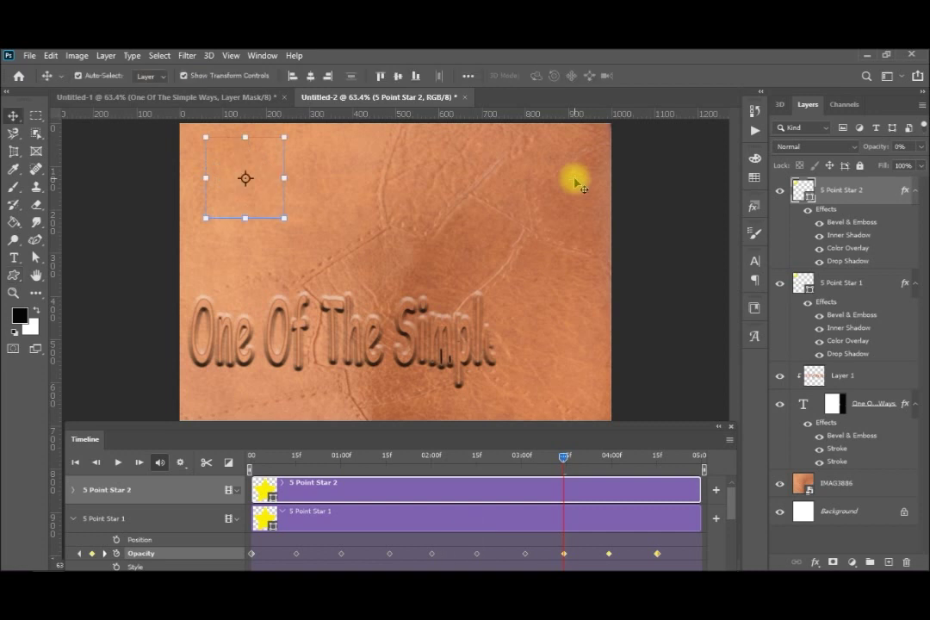
key("Right")
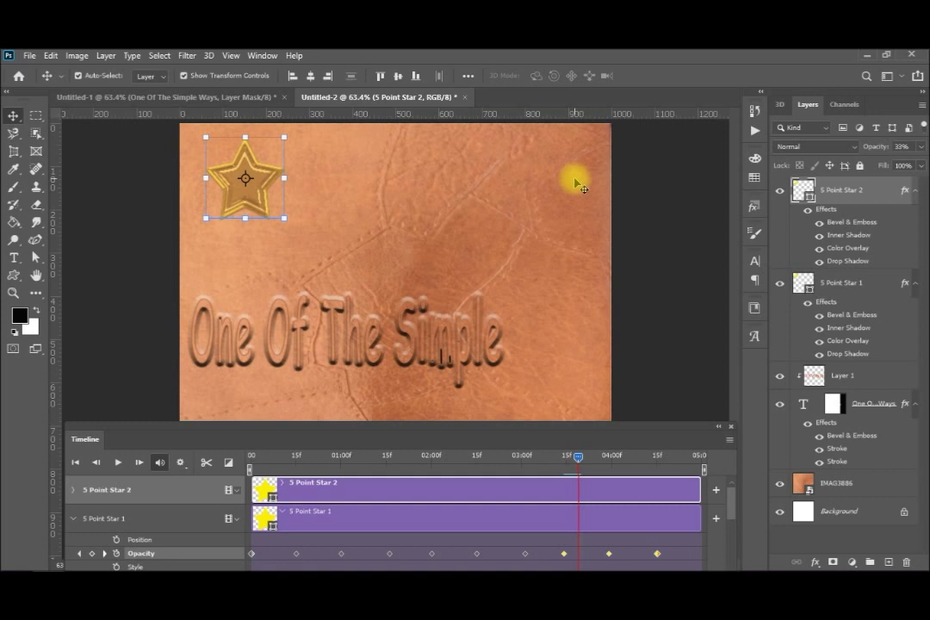
key("Right")
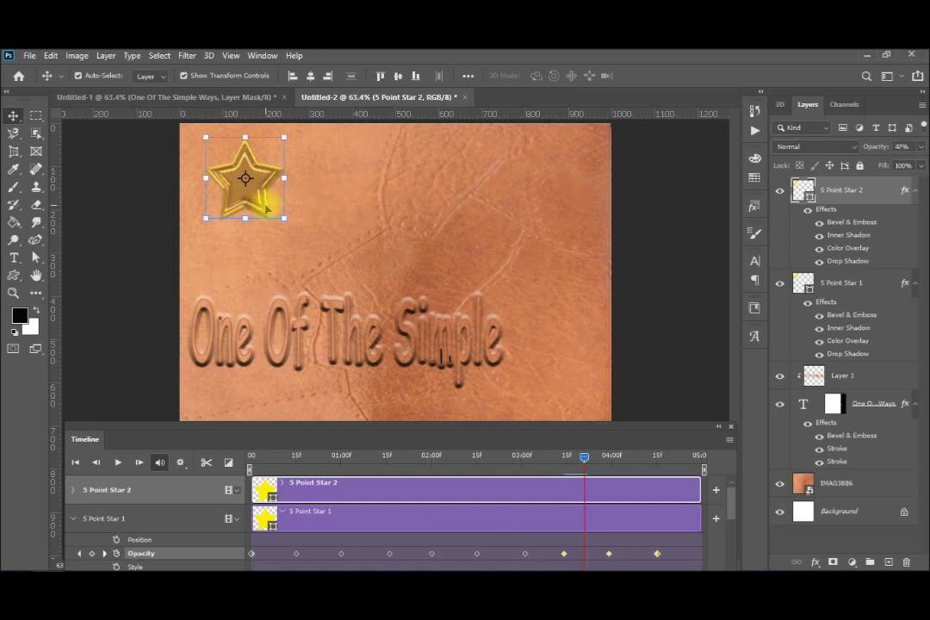
left_click_drag(270, 208, 350, 251)
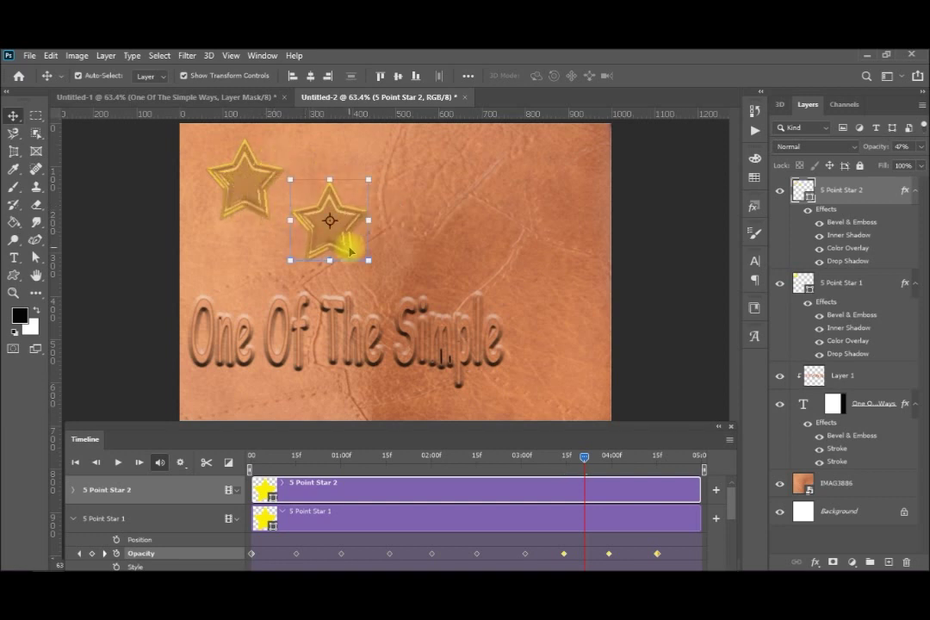
Shift all opacity keyframes of 5 Point Star 2 about 6 frames later so it blinks out of sync with the first star
left_click(73, 490)
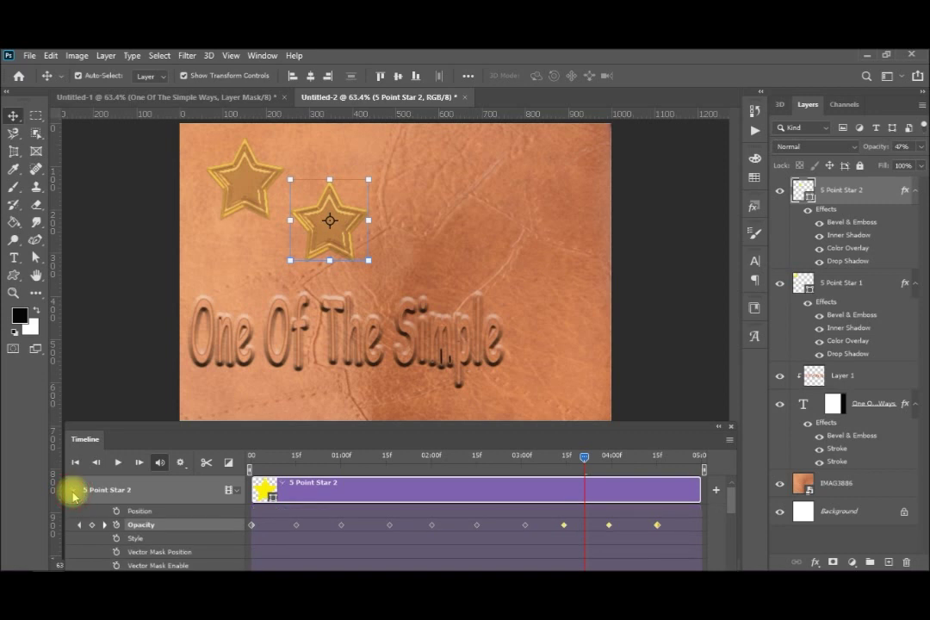
left_click(252, 526)
right_click(253, 525)
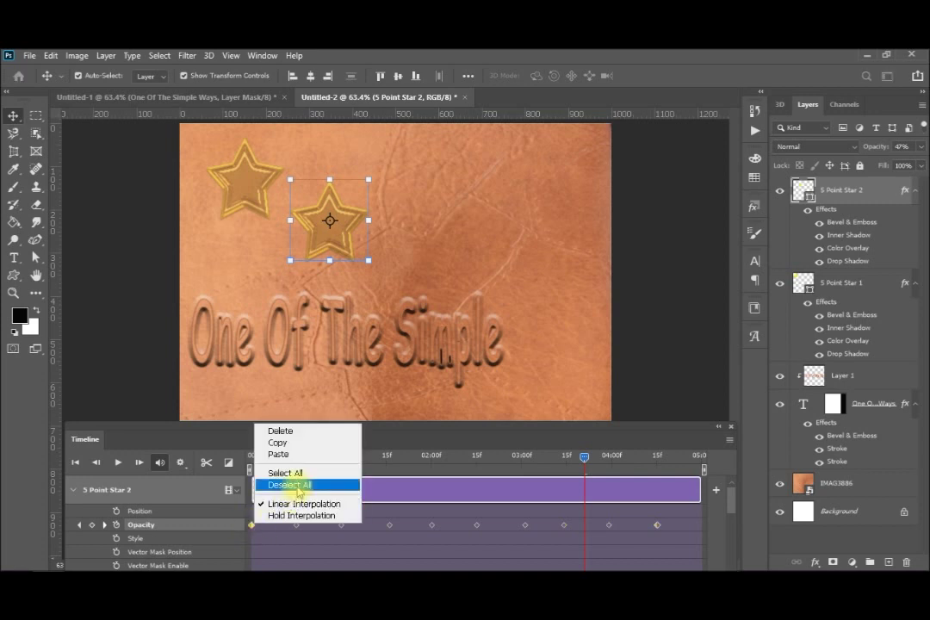
left_click(296, 473)
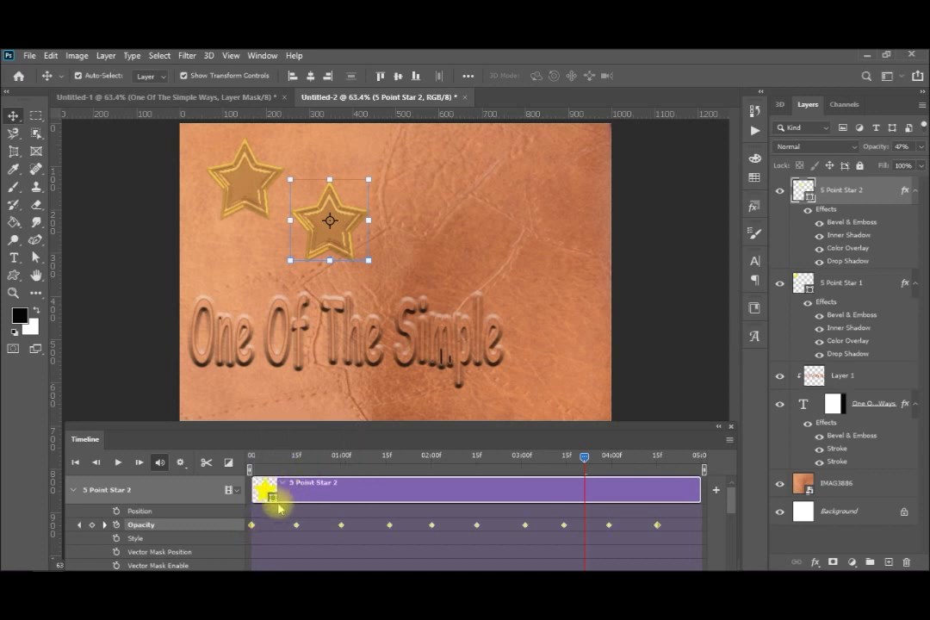
left_click_drag(252, 527, 269, 529)
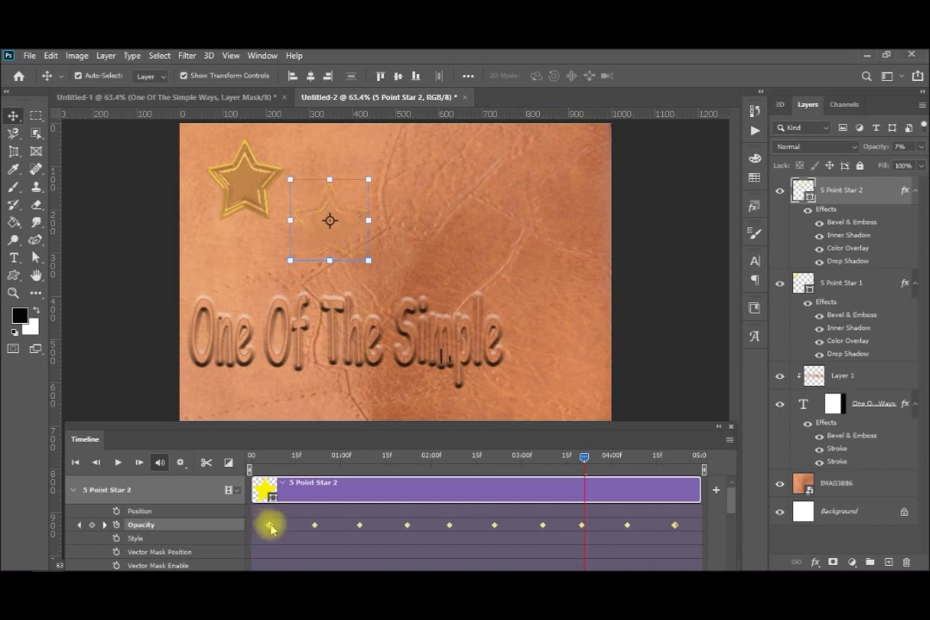
Duplicate the 5 Point Star 2 layer within the same document under the name Star 3
right_click(840, 194)
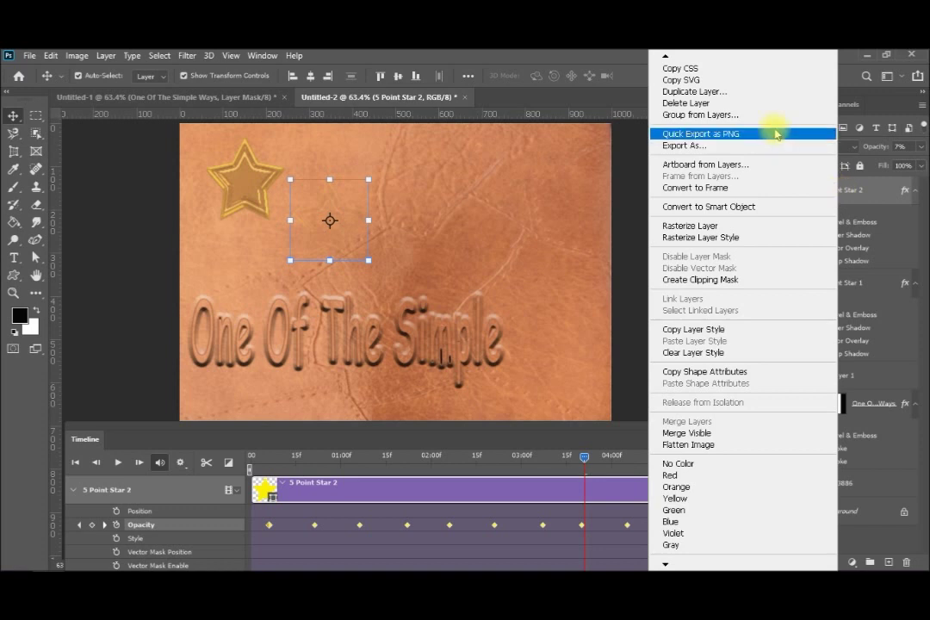
left_click(765, 93)
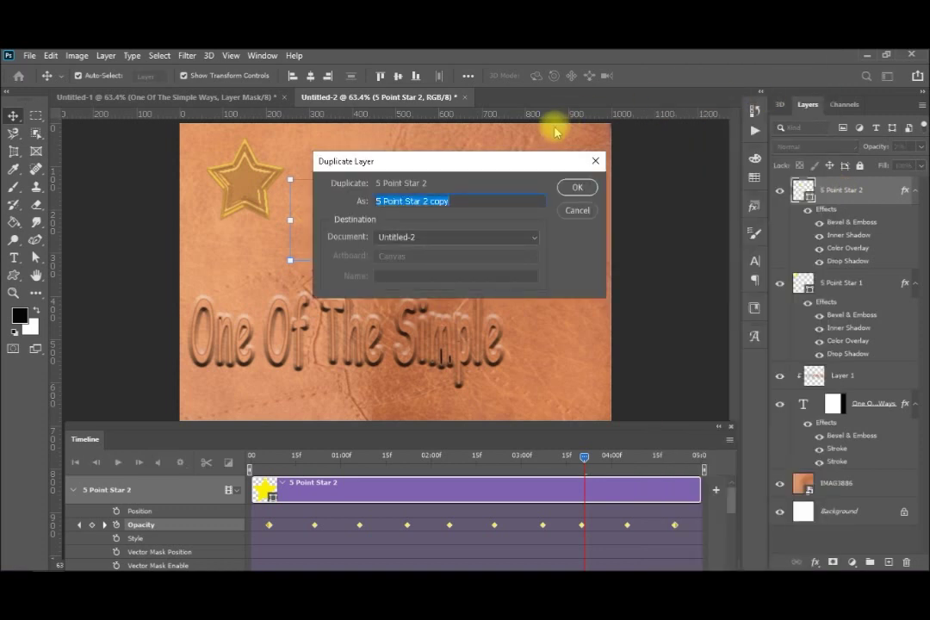
key("BackSpace")
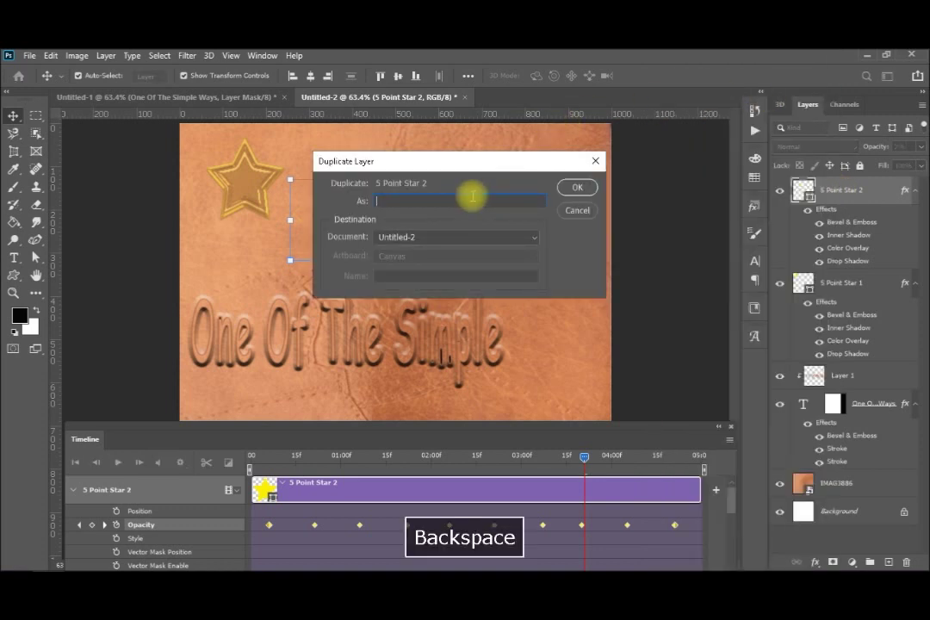
type("Star")
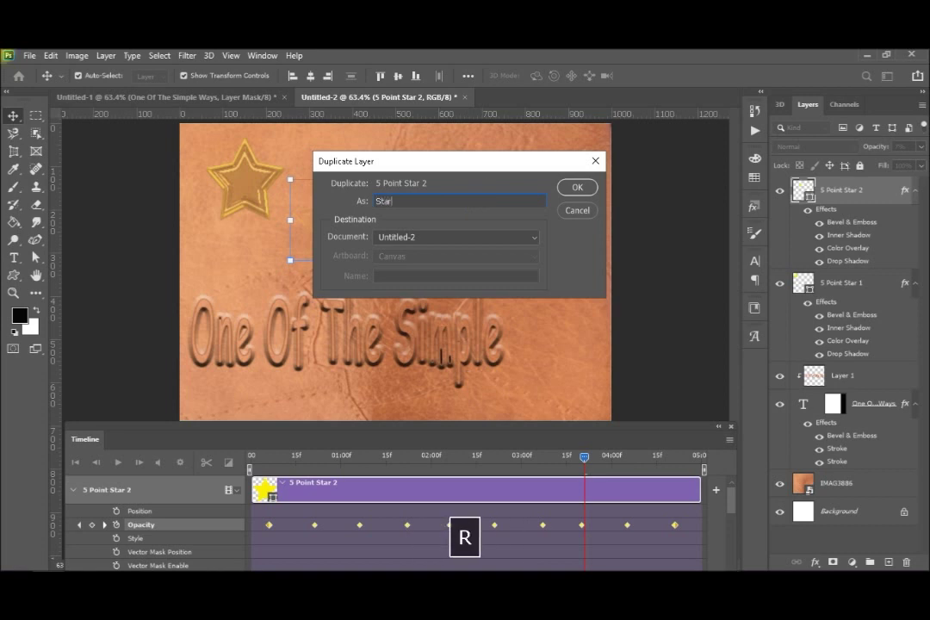
type(" 3")
key("Return")
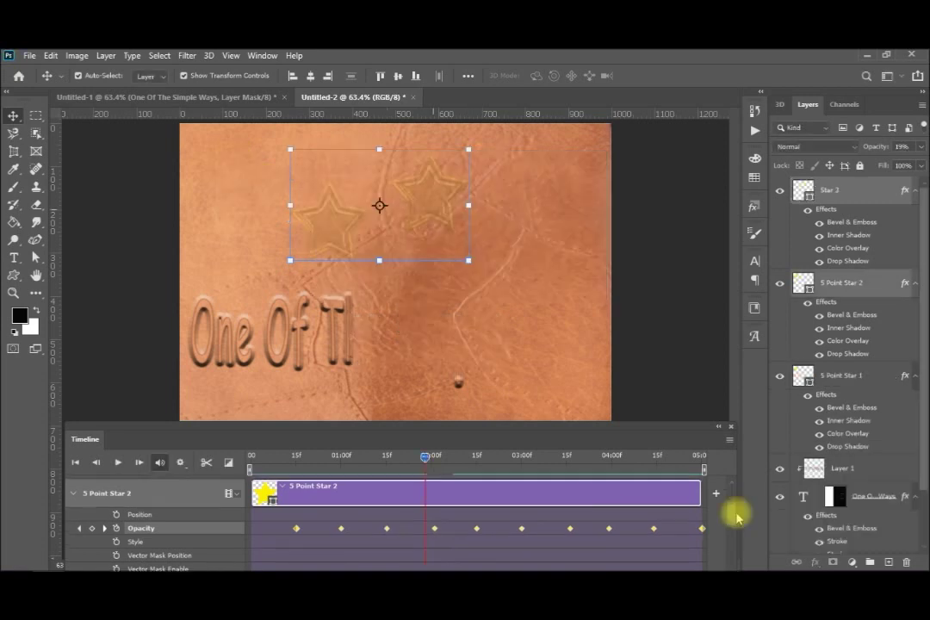
Bring Star 3's opacity track into view and play the animation to preview the three blinking stars with the text reveal
left_click(703, 529)
scroll(681, 513, "up", 2)
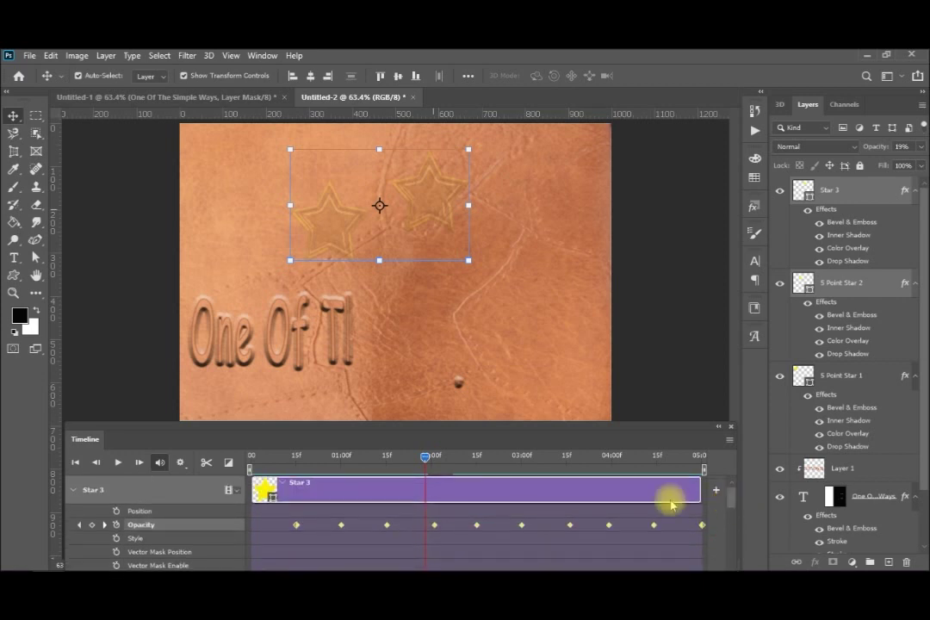
left_click(118, 463)
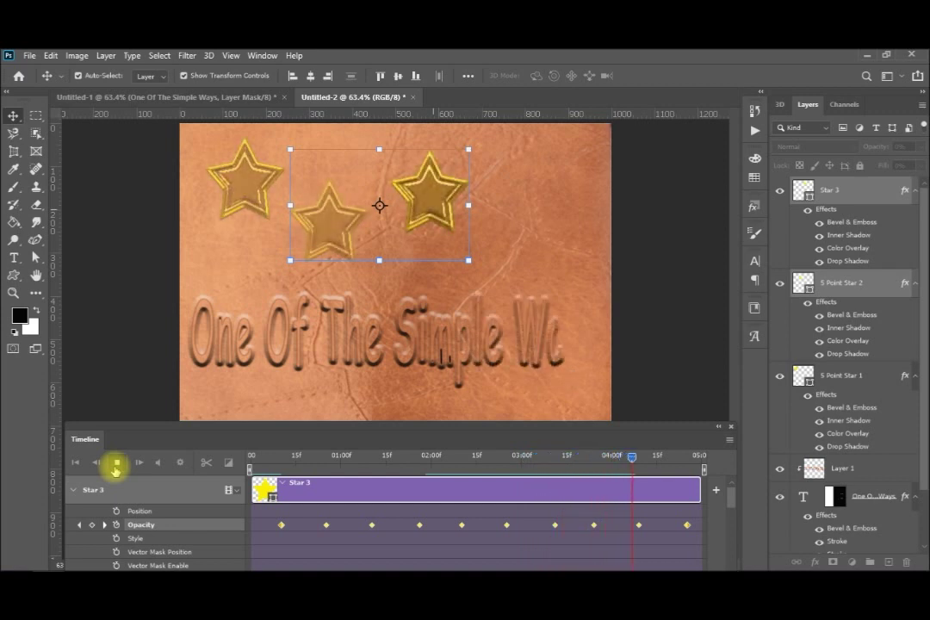
Export the animation with Save for Web (Legacy) as a GIF scaled to 50%, saved as Untitled-2.gif in the video 76 folder
left_click(29, 55)
mouse_move(52, 254)
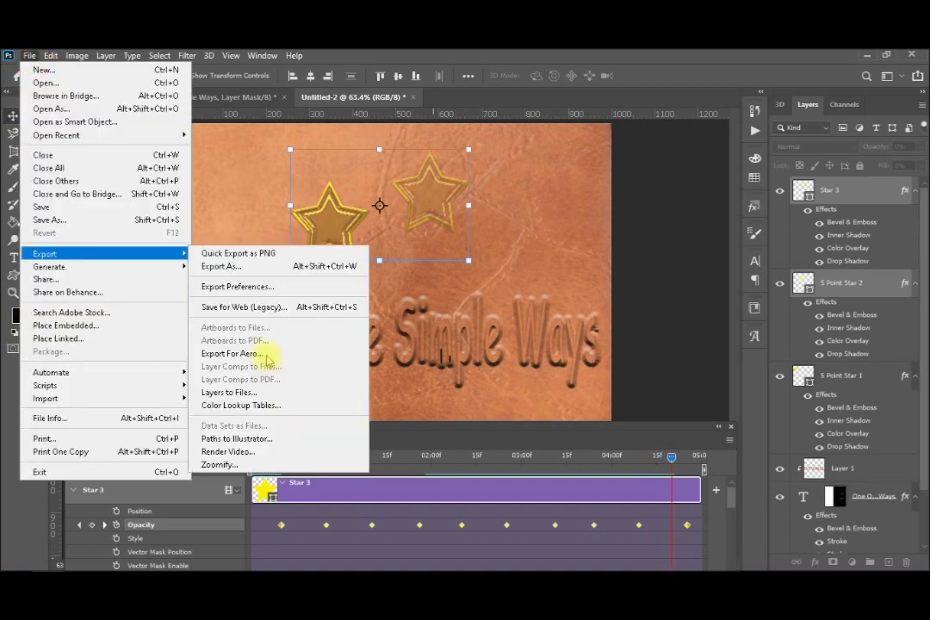
left_click(258, 308)
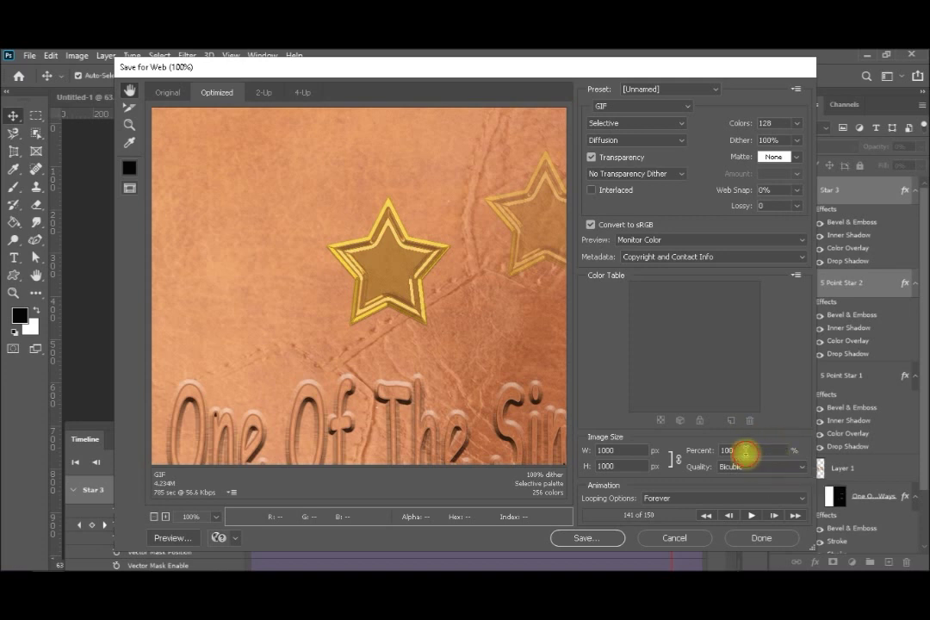
left_click_drag(744, 450, 706, 450)
type("50")
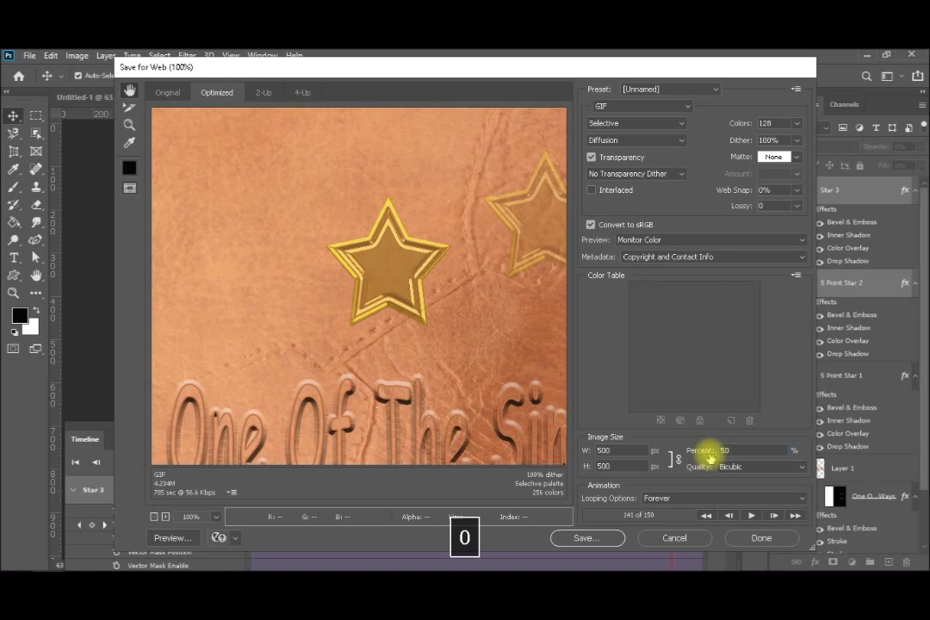
key("Return")
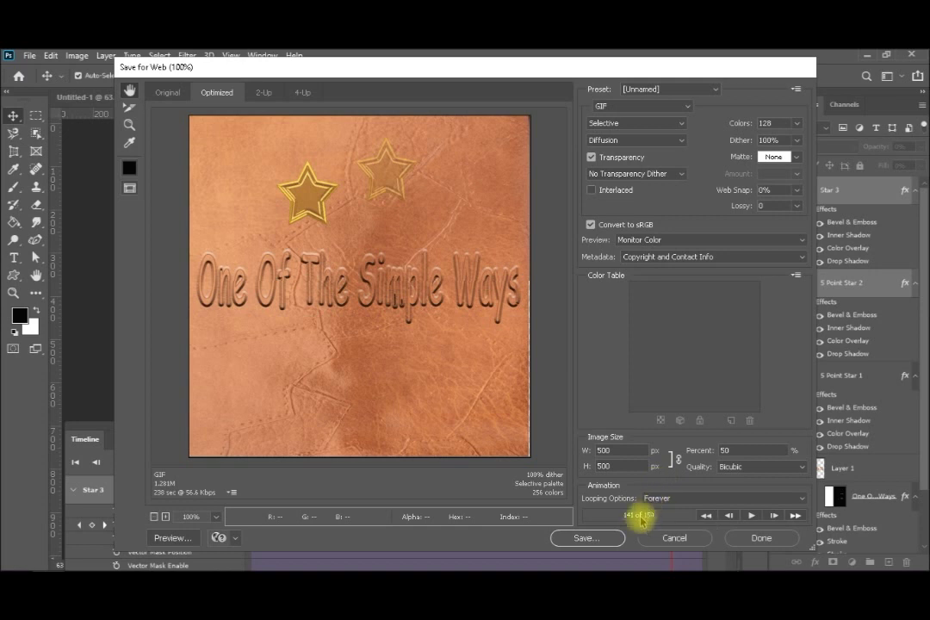
left_click(608, 543)
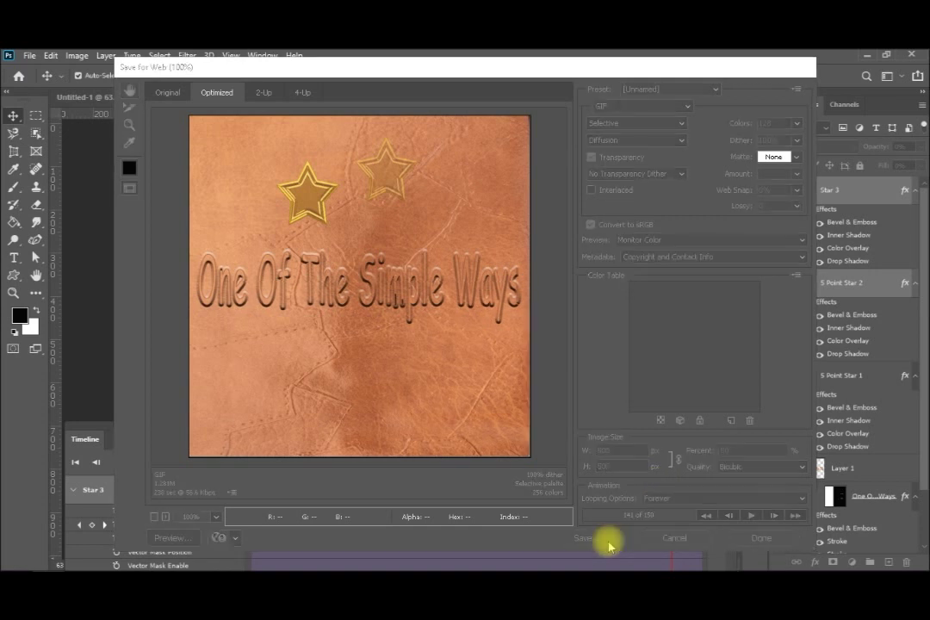
left_click(468, 330)
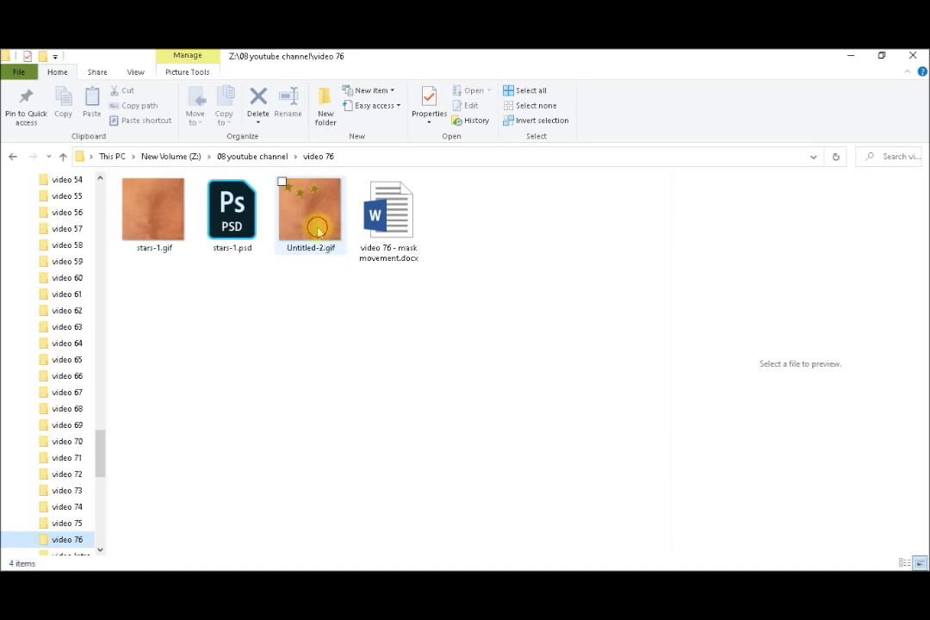
In File Explorer, open Untitled-2.gif from the video 76 folder to view the exported animation
left_click(318, 231)
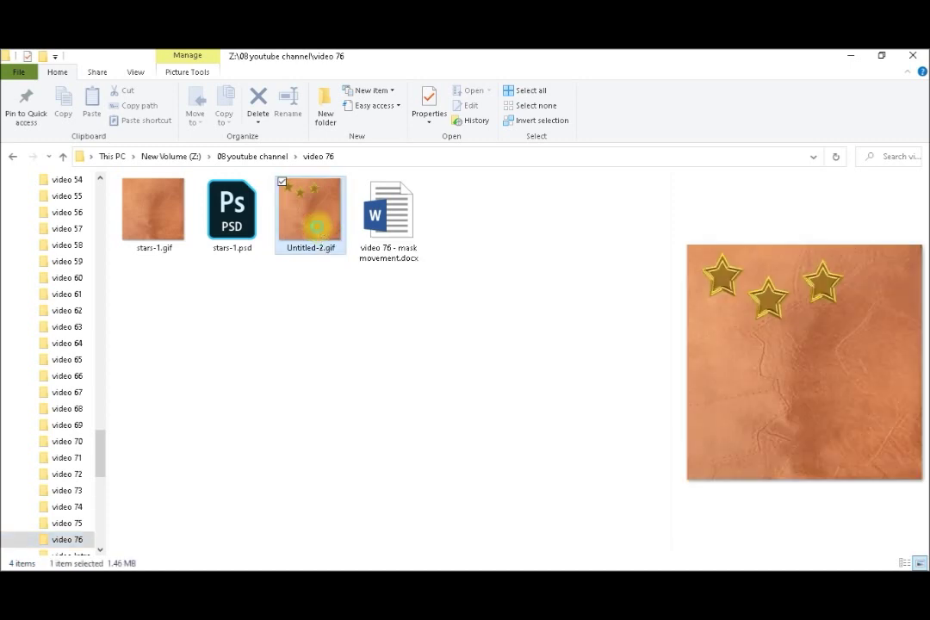
double_click(318, 231)
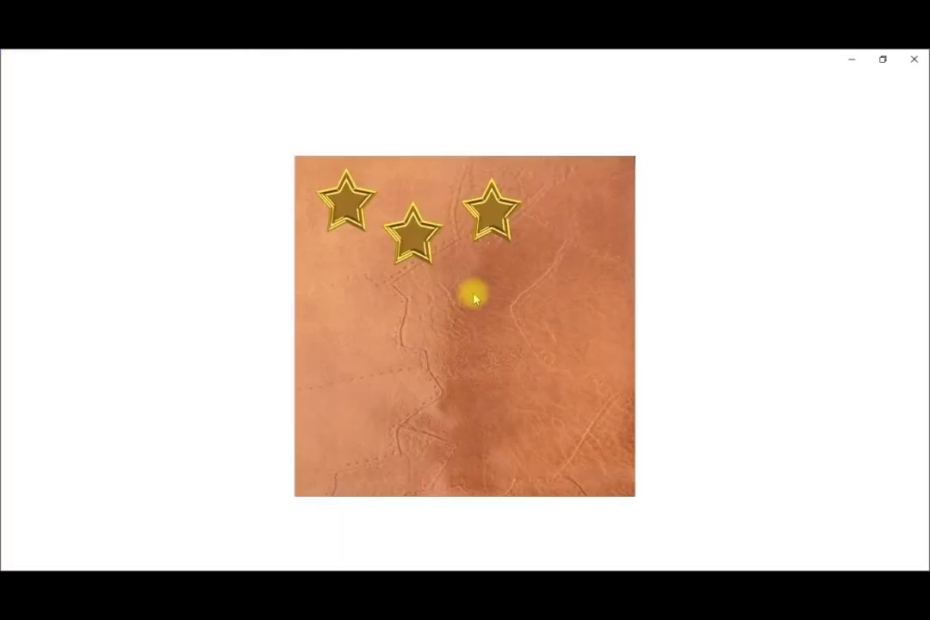